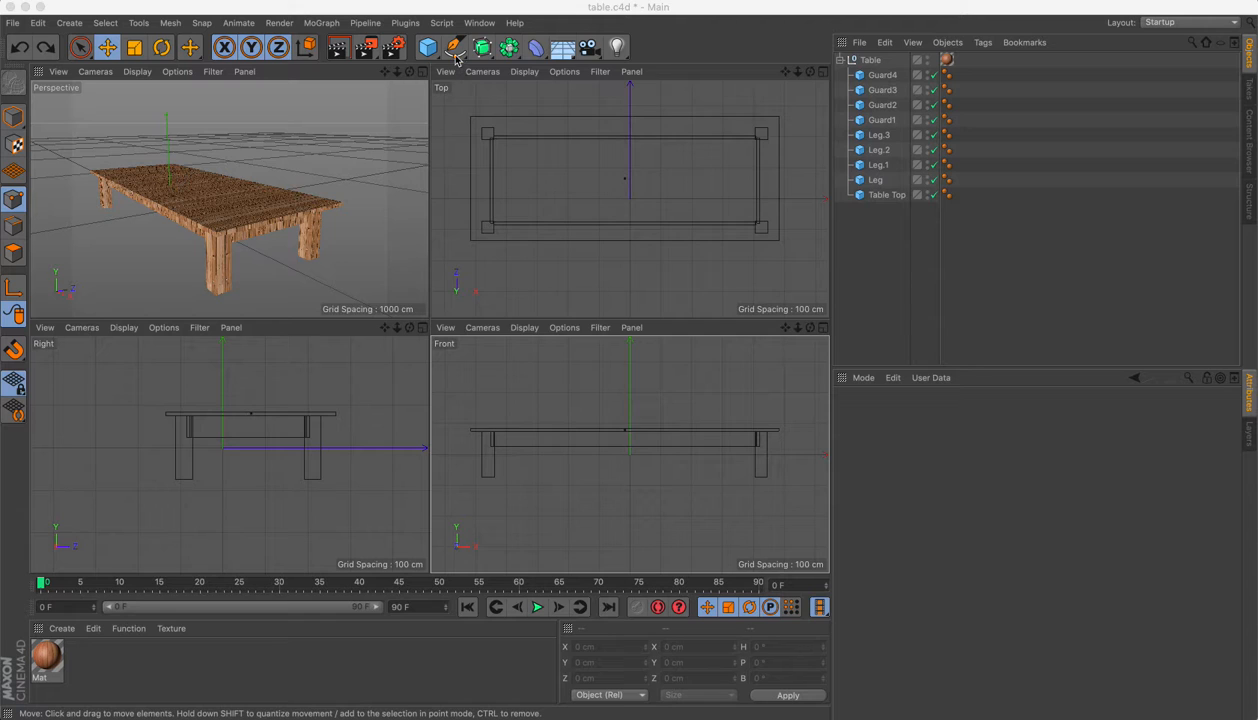
left_click(453, 49)
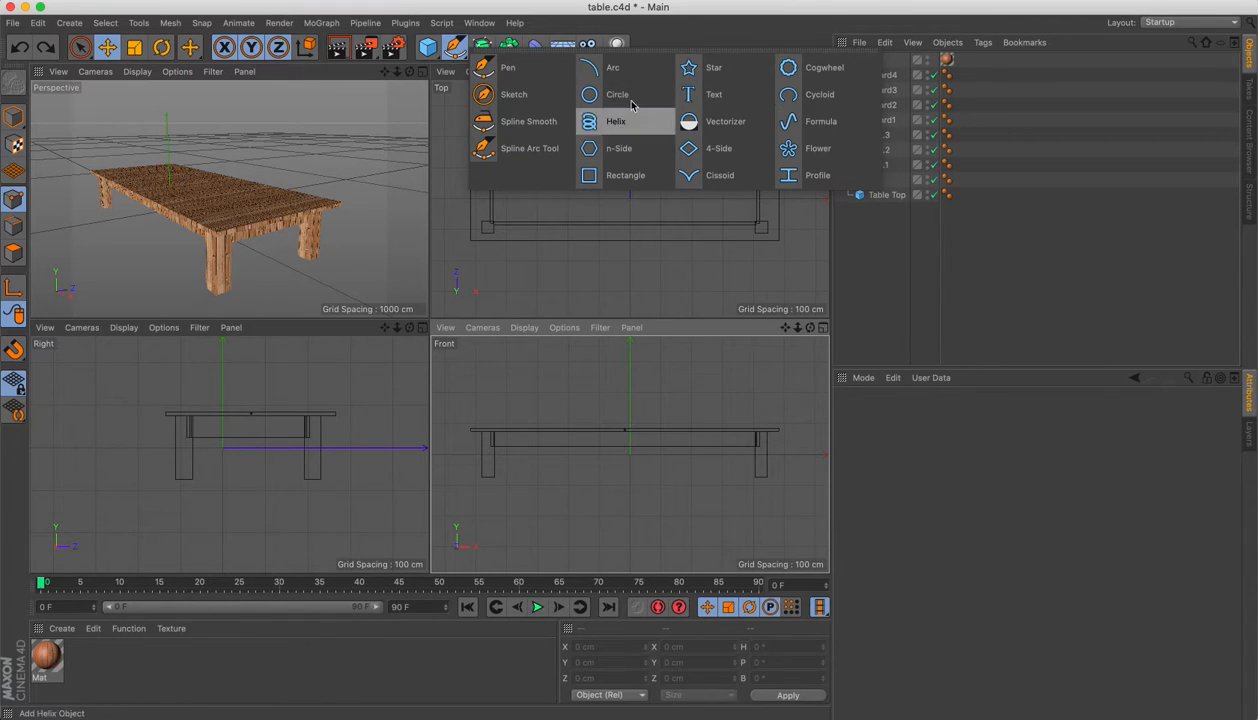
left_click(455, 47)
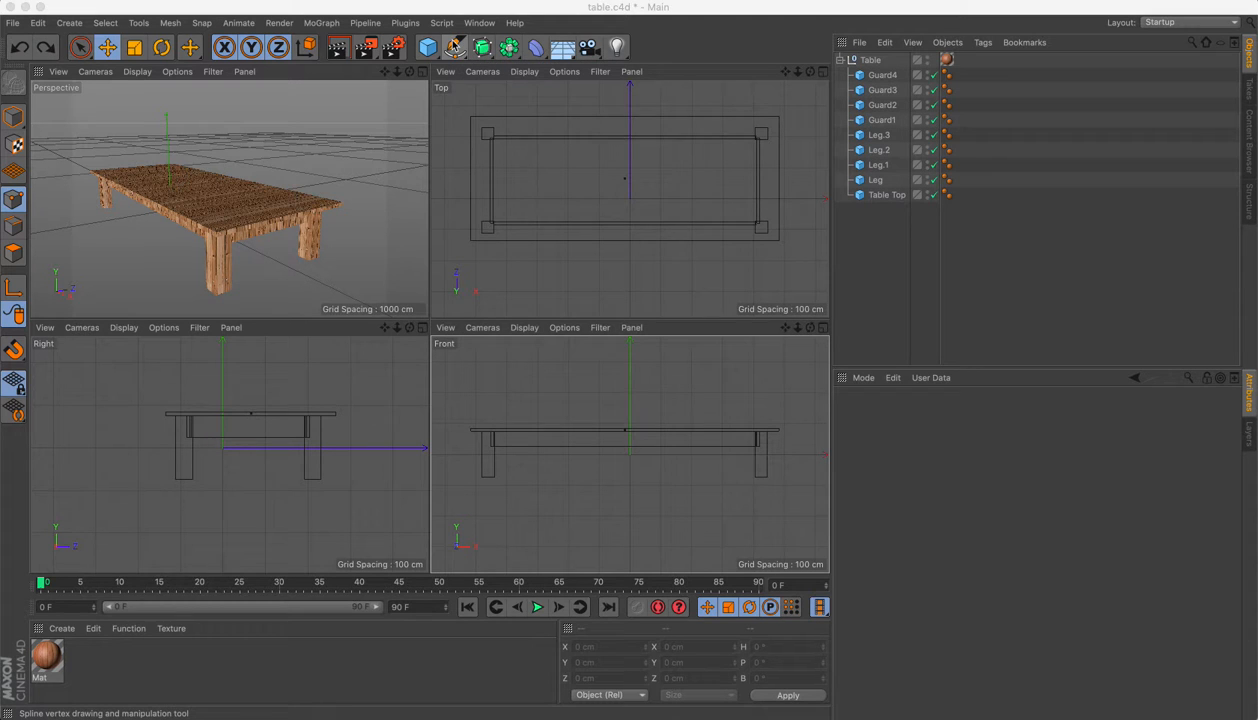
Switch to Adobe Illustrator and open lamp-parts.ai from the 07-Modelling folder.
key("super+Tab")
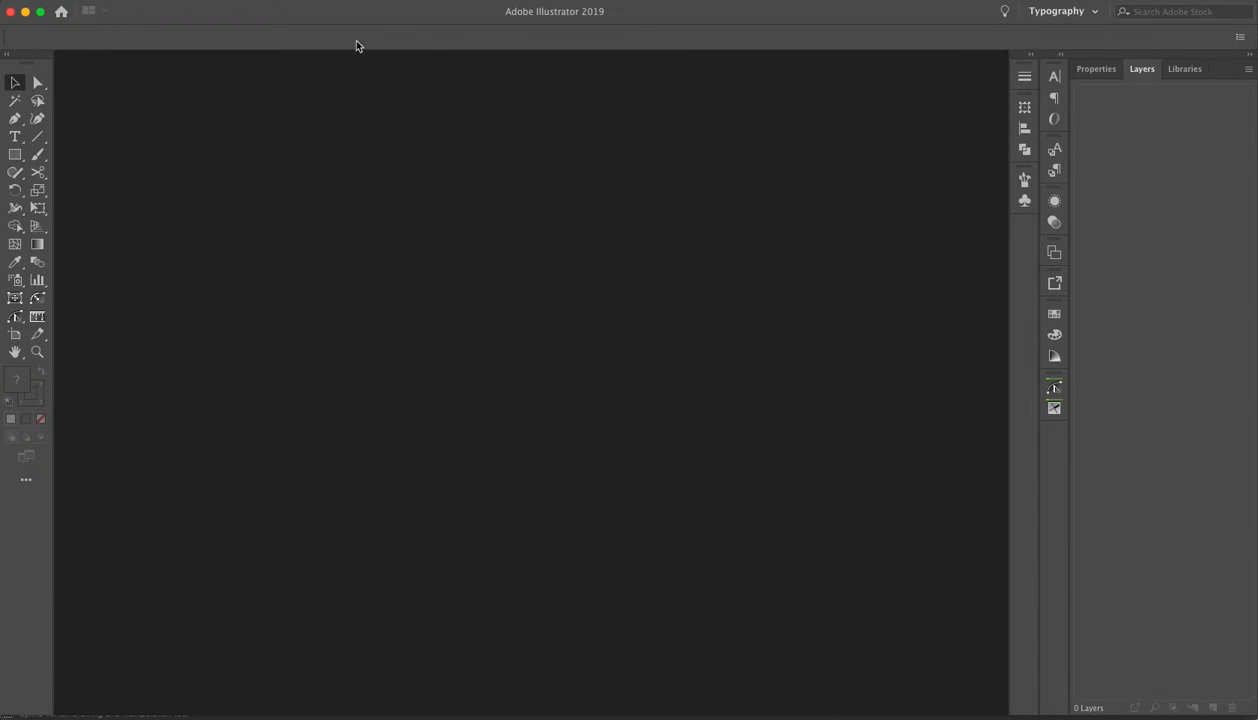
left_click(118, 1)
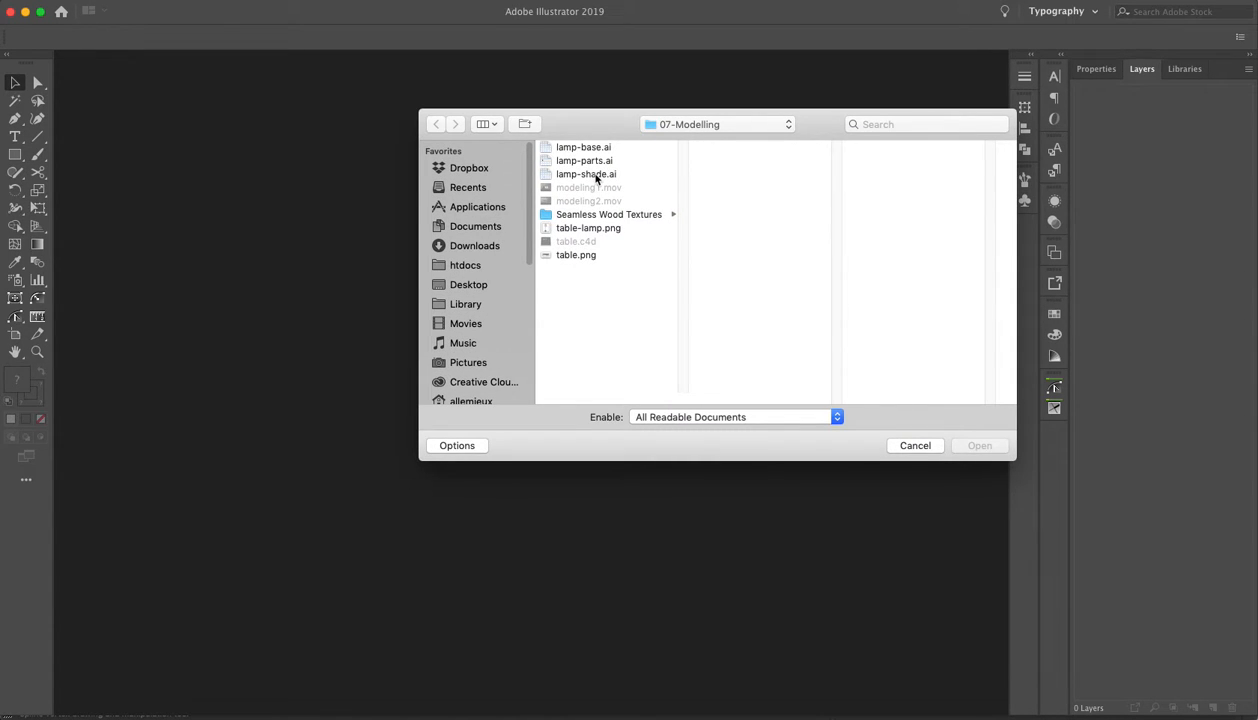
left_click(585, 162)
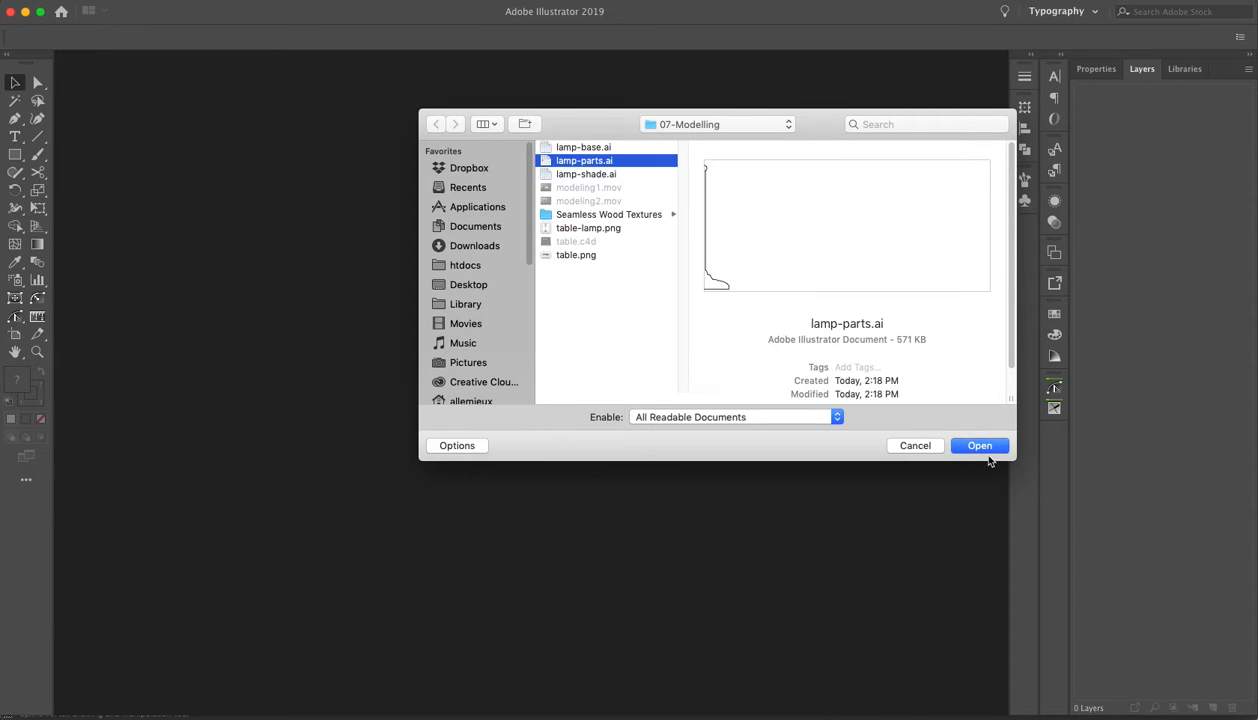
left_click(984, 449)
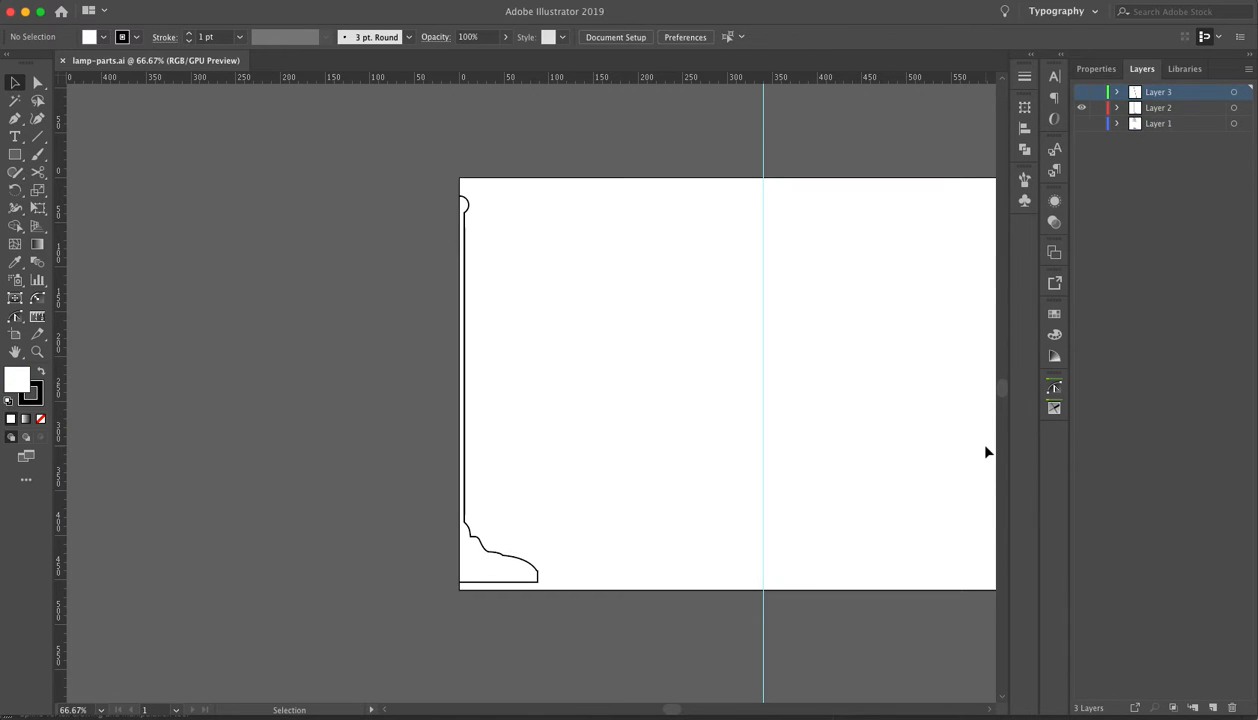
left_click_drag(654, 315, 477, 305)
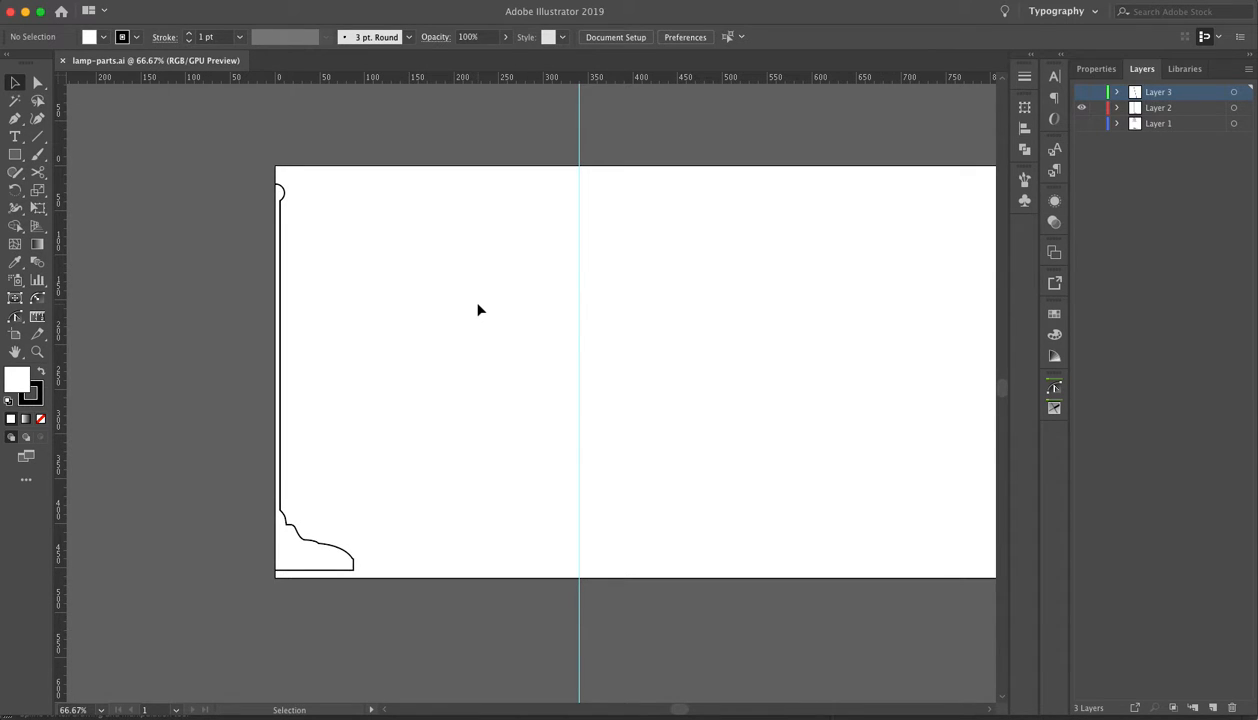
Examine the lamp reference photo on Layer 1, the base profile on Layer 2 and the shade profile on Layer 3 individually.
left_click(1083, 109)
left_click(1081, 125)
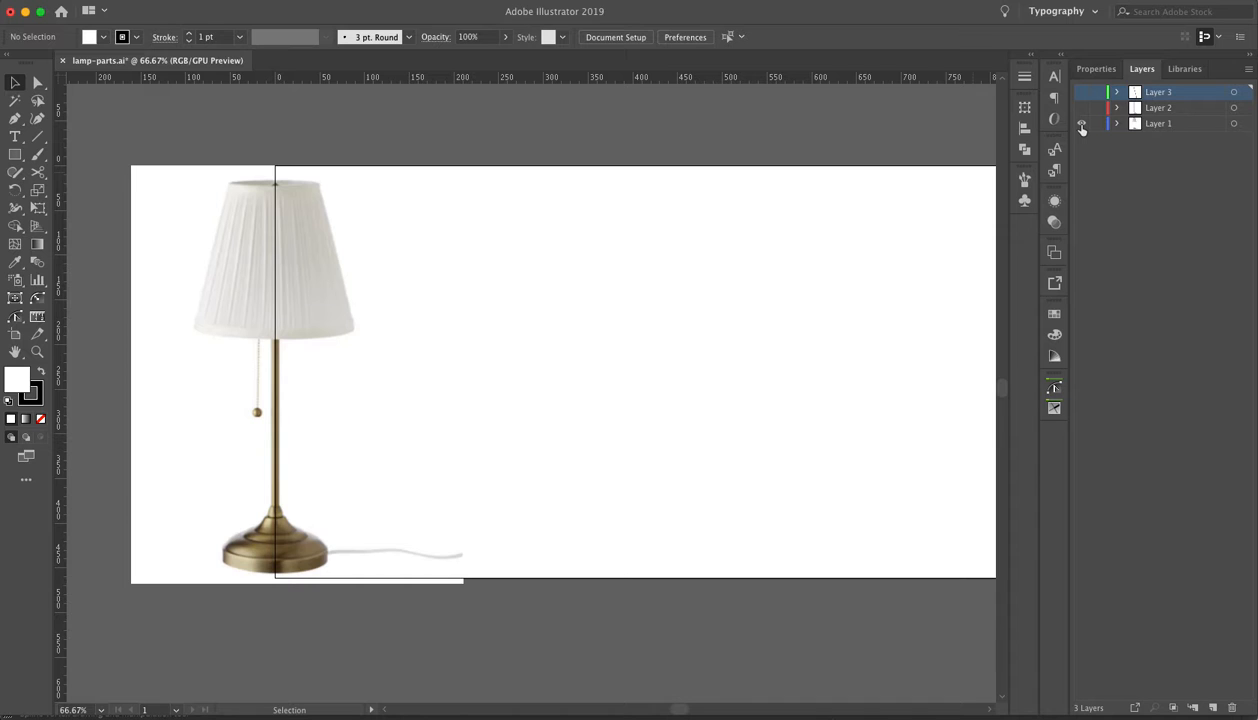
left_click(1081, 124)
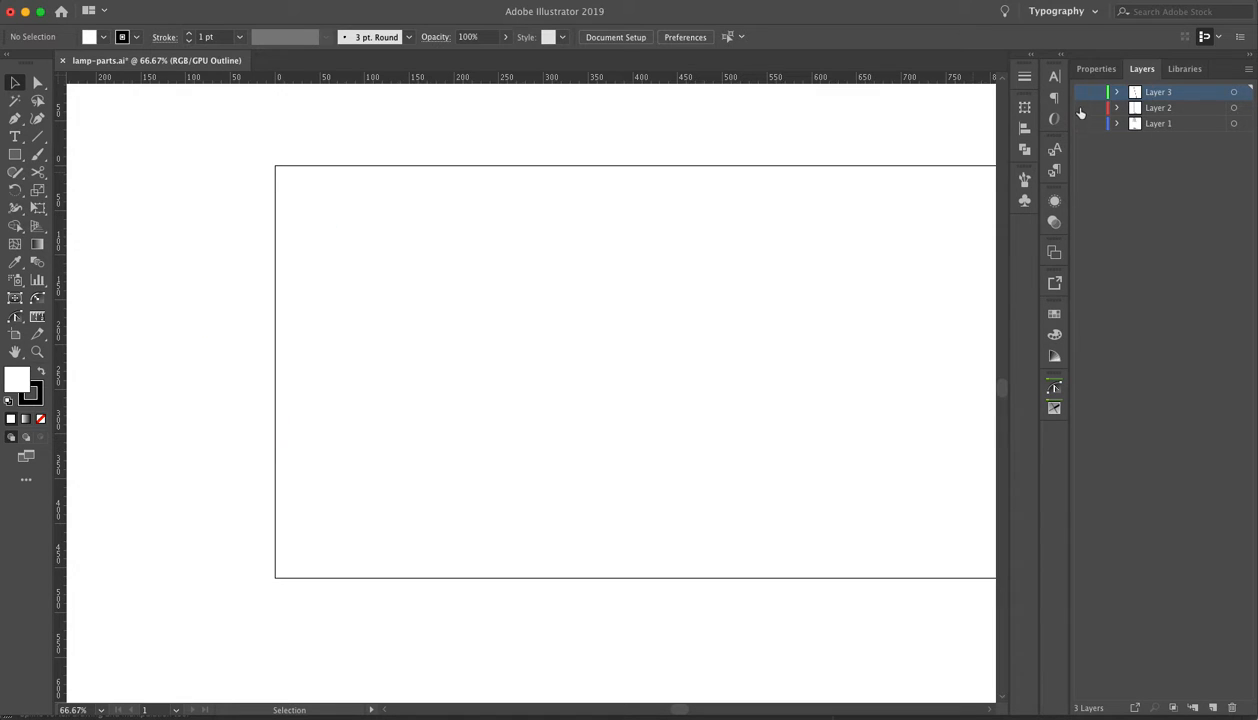
left_click(1081, 109)
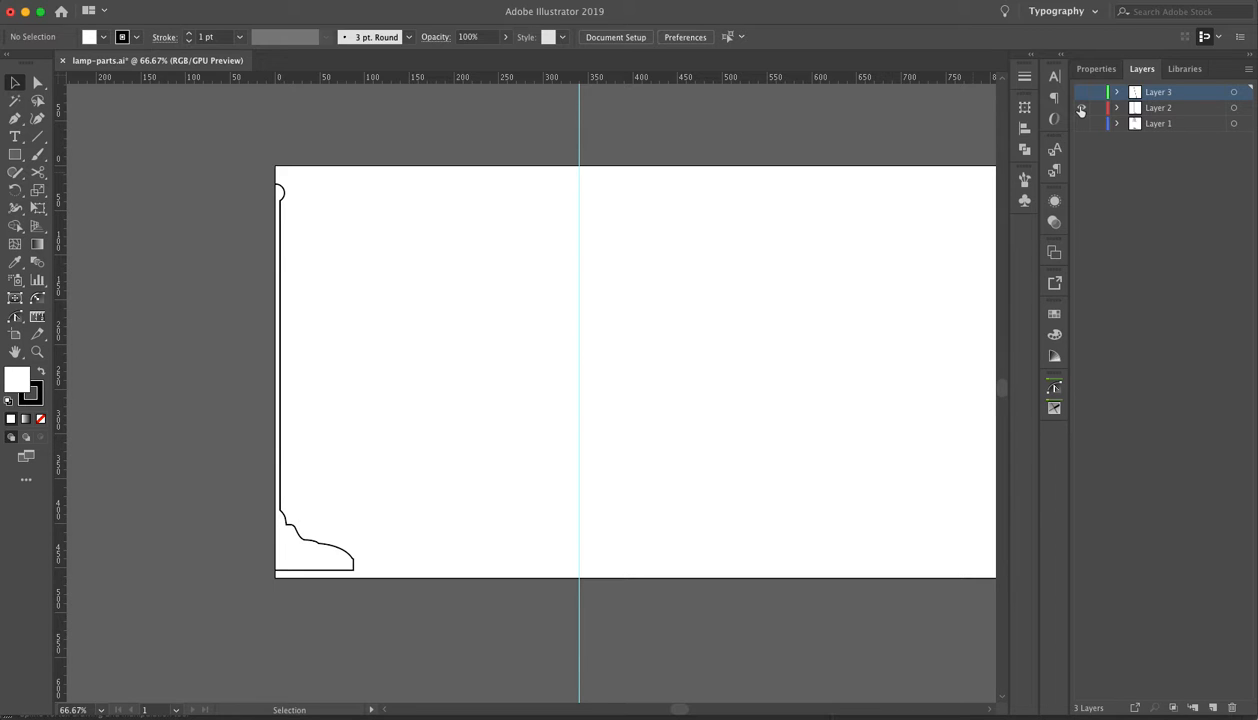
key("super+y")
key("super+y")
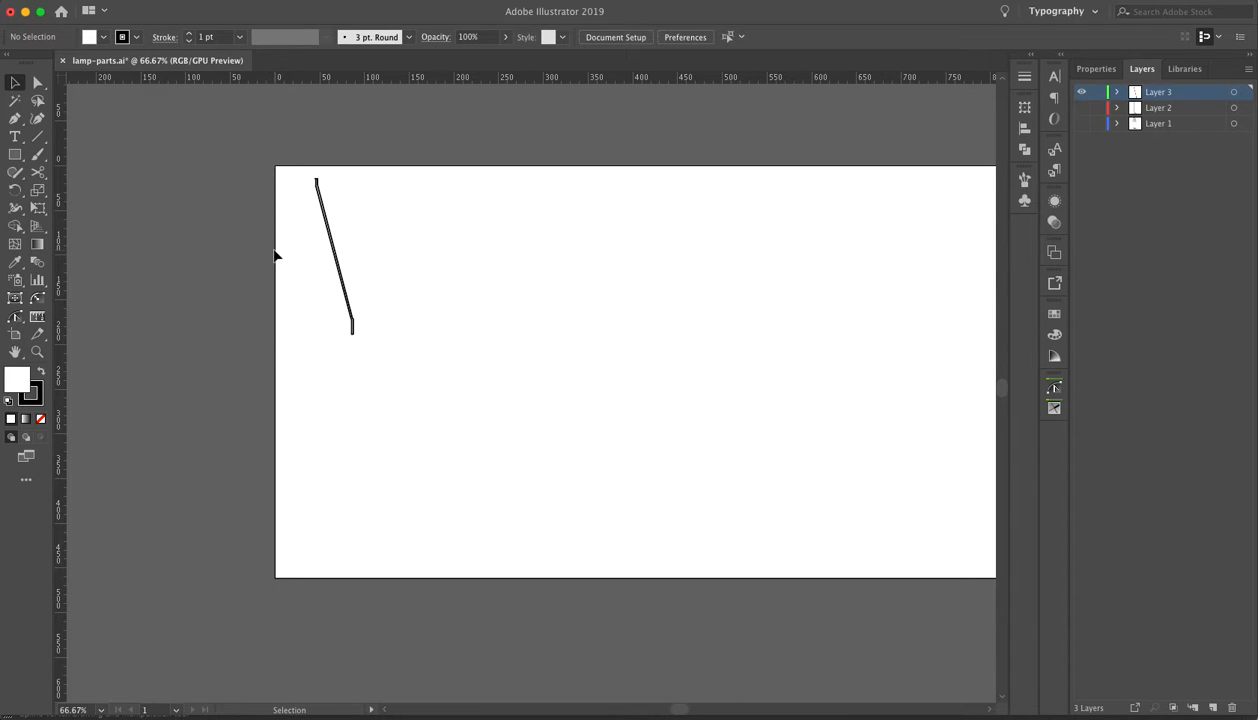
key("a")
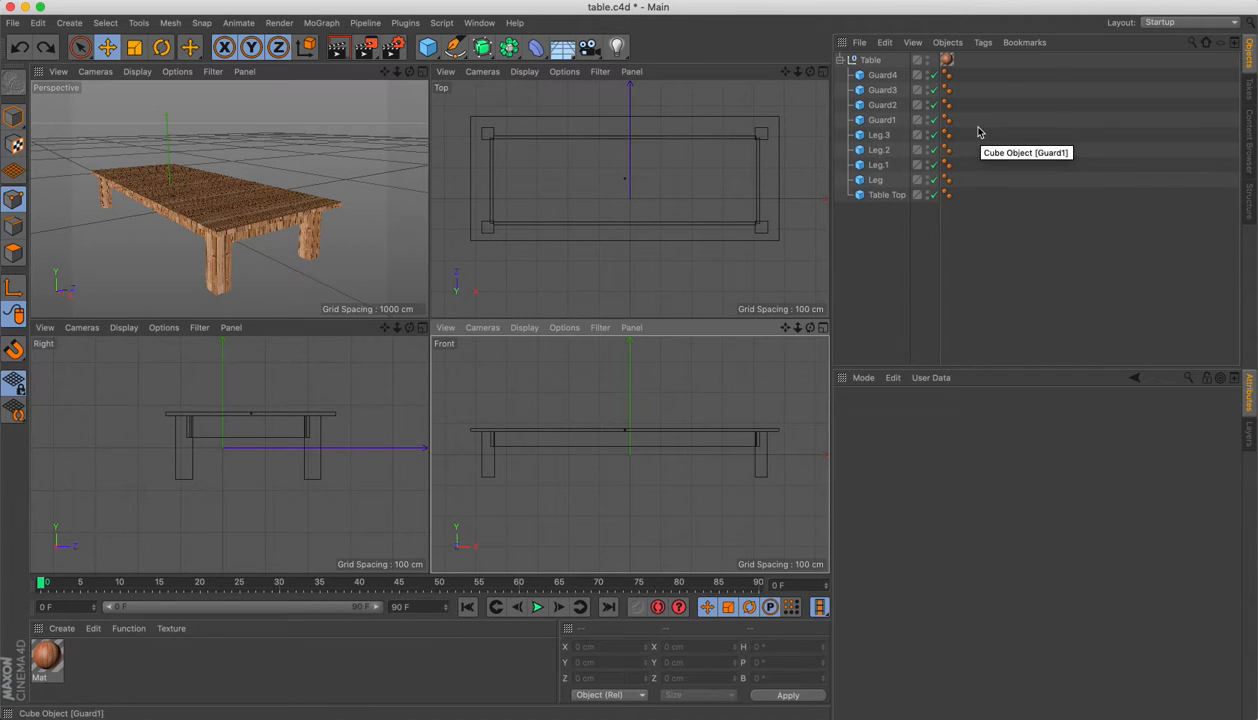
In Cinema 4D, hide the Table group and maximize the Perspective view.
left_click(928, 64)
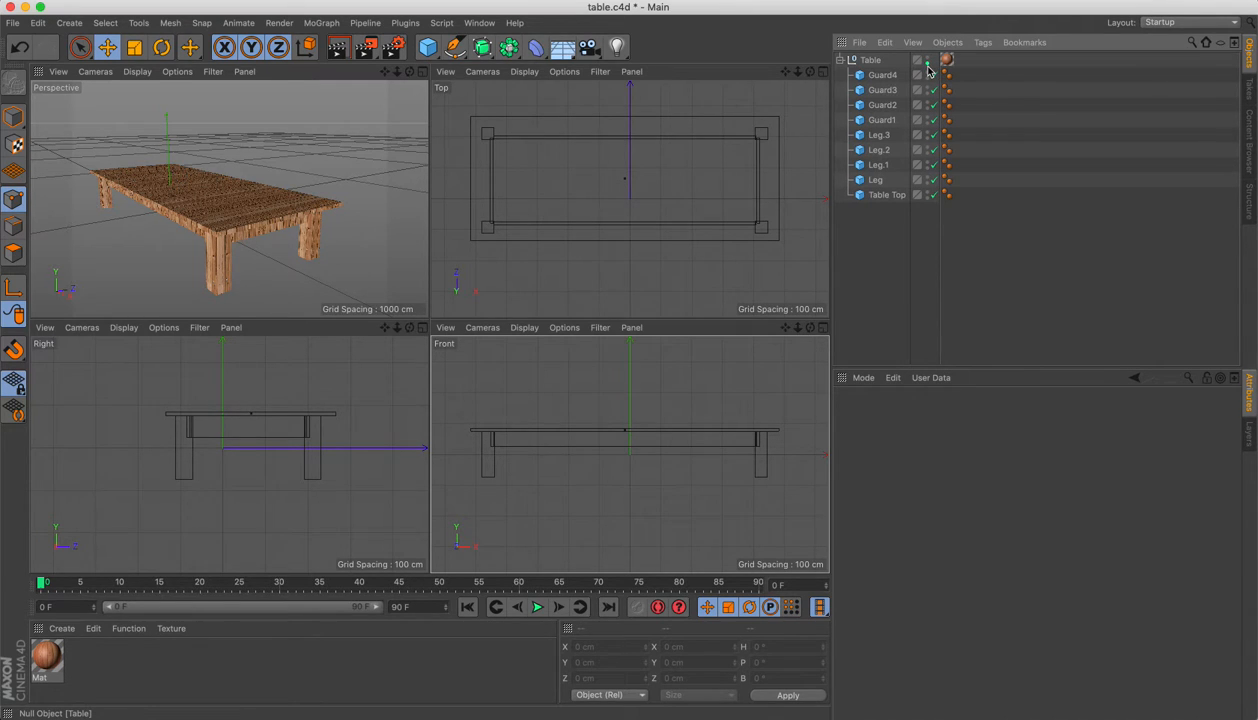
left_click(927, 64)
left_click(927, 59)
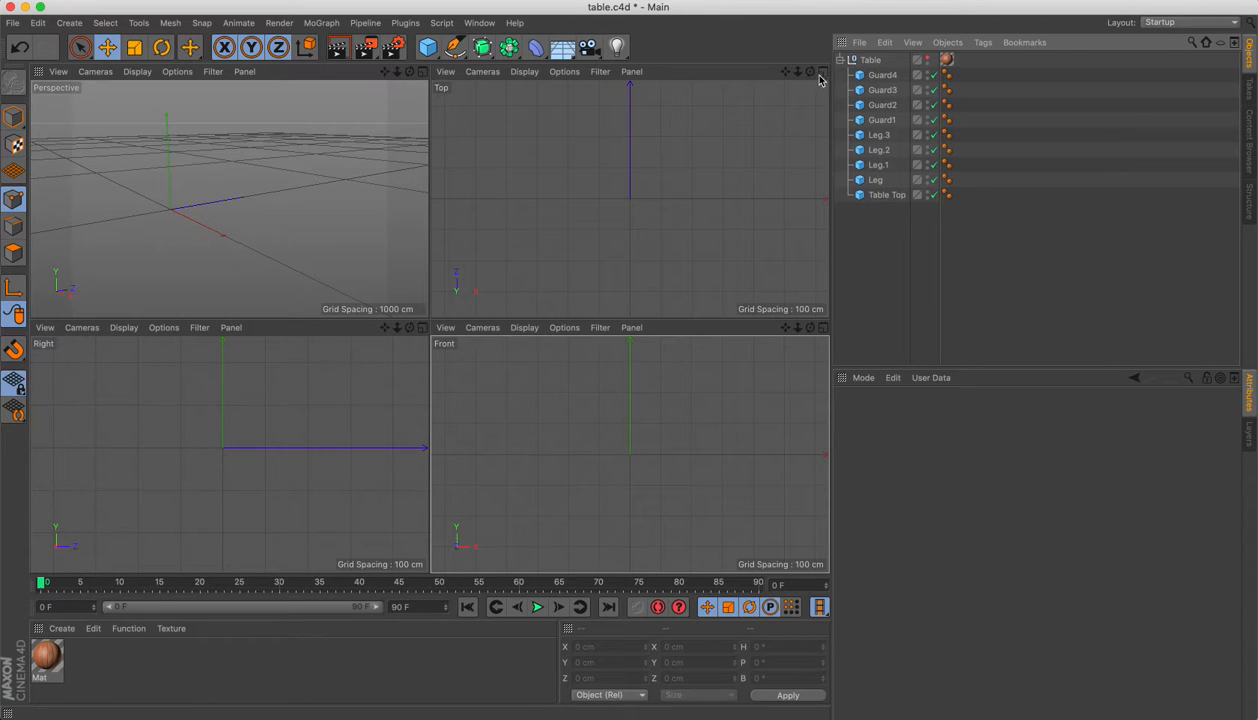
left_click(424, 73)
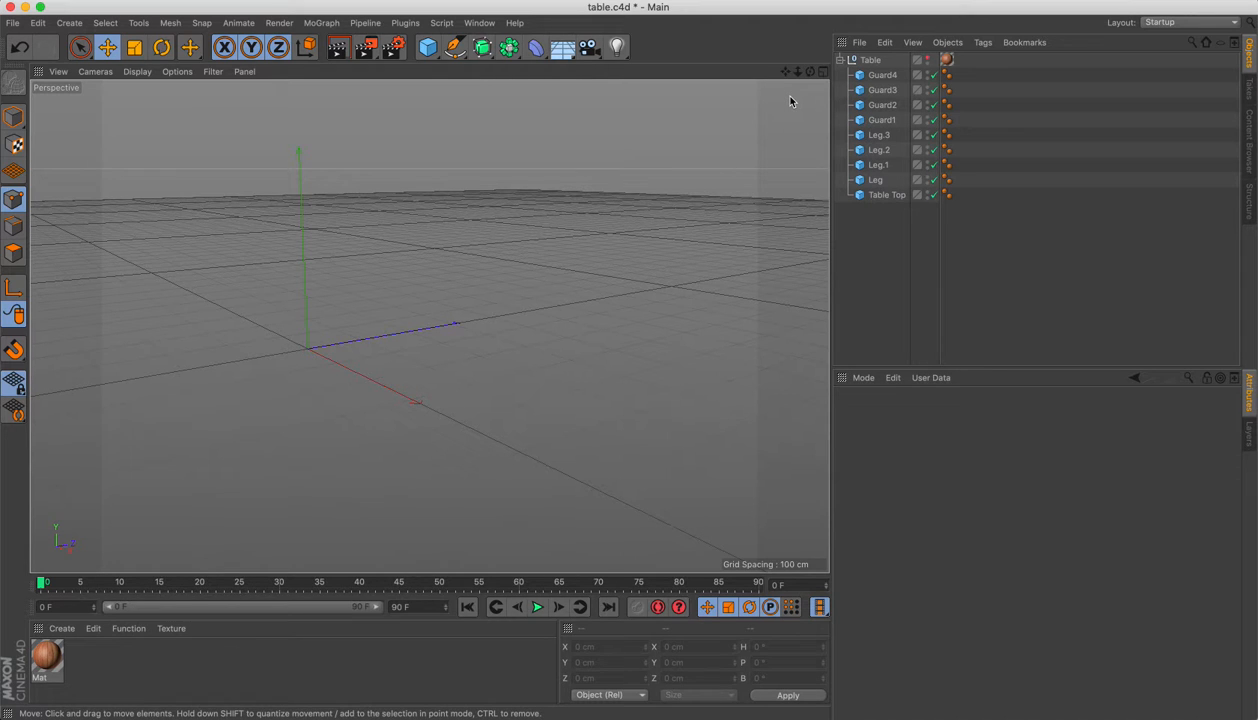
Merge lamp-base.ai into the scene at a scale of 1 centimeter with Group Splines enabled and Connect Splines off.
left_click(859, 44)
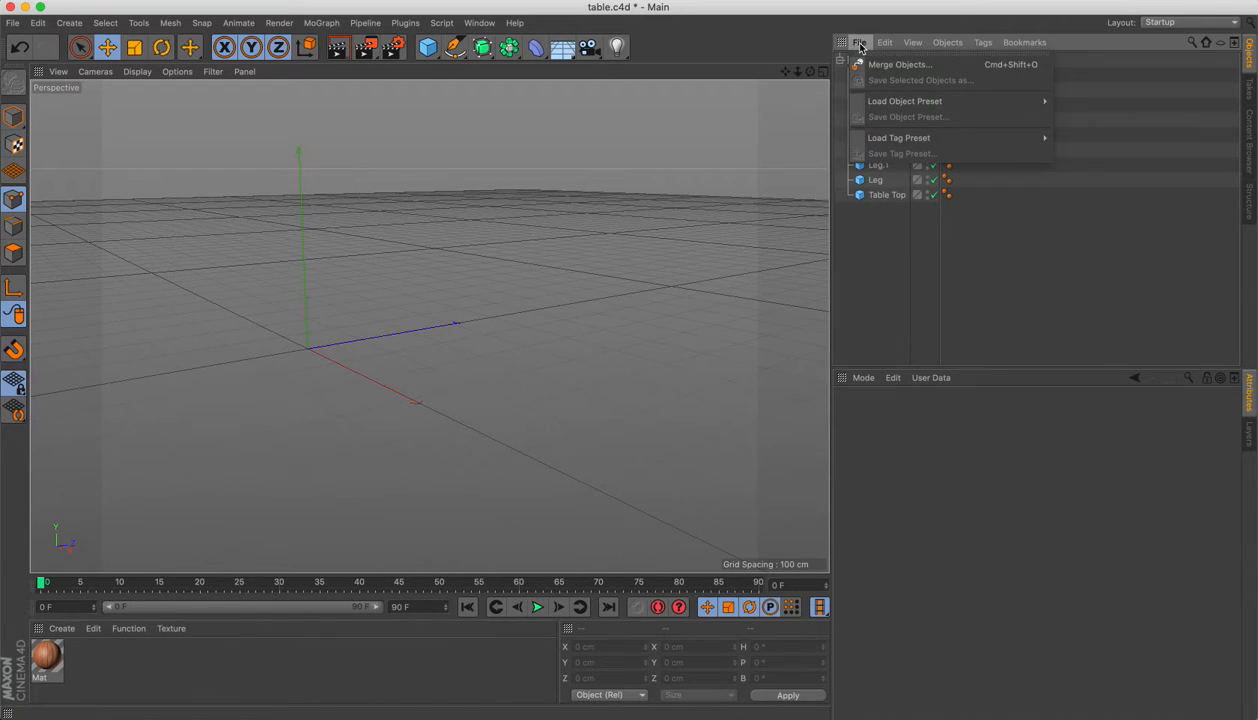
left_click(869, 64)
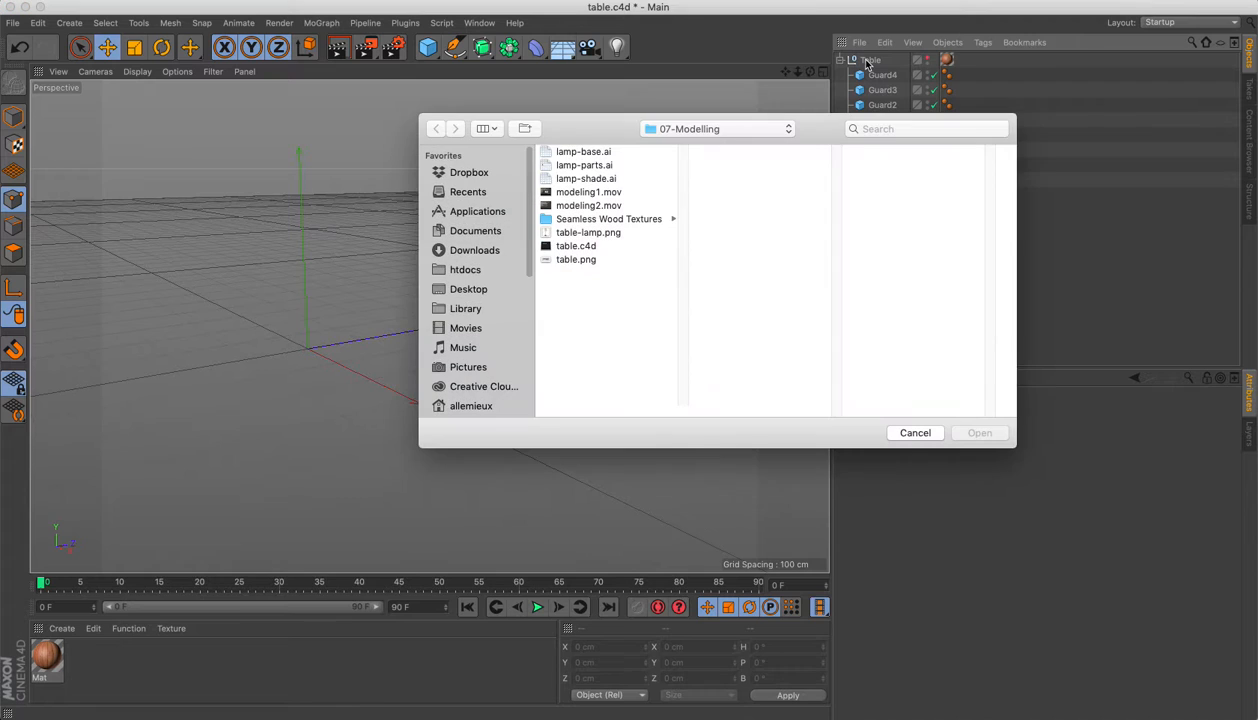
left_click(605, 152)
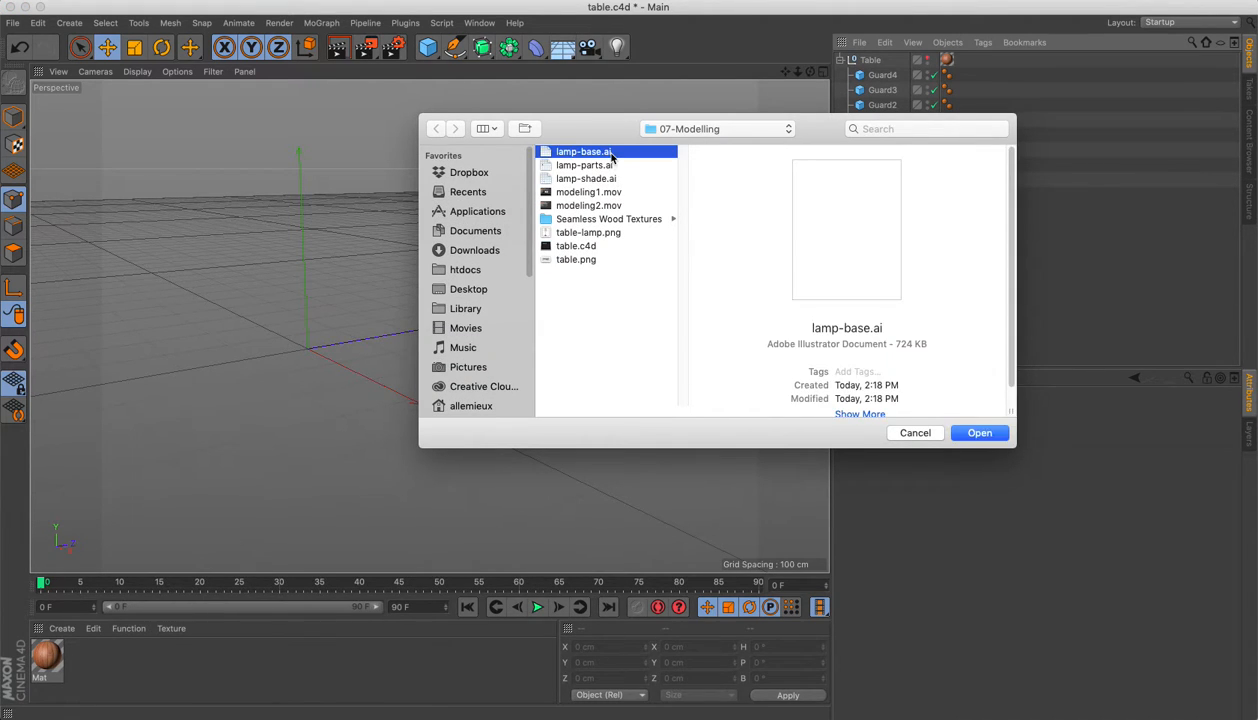
left_click(960, 432)
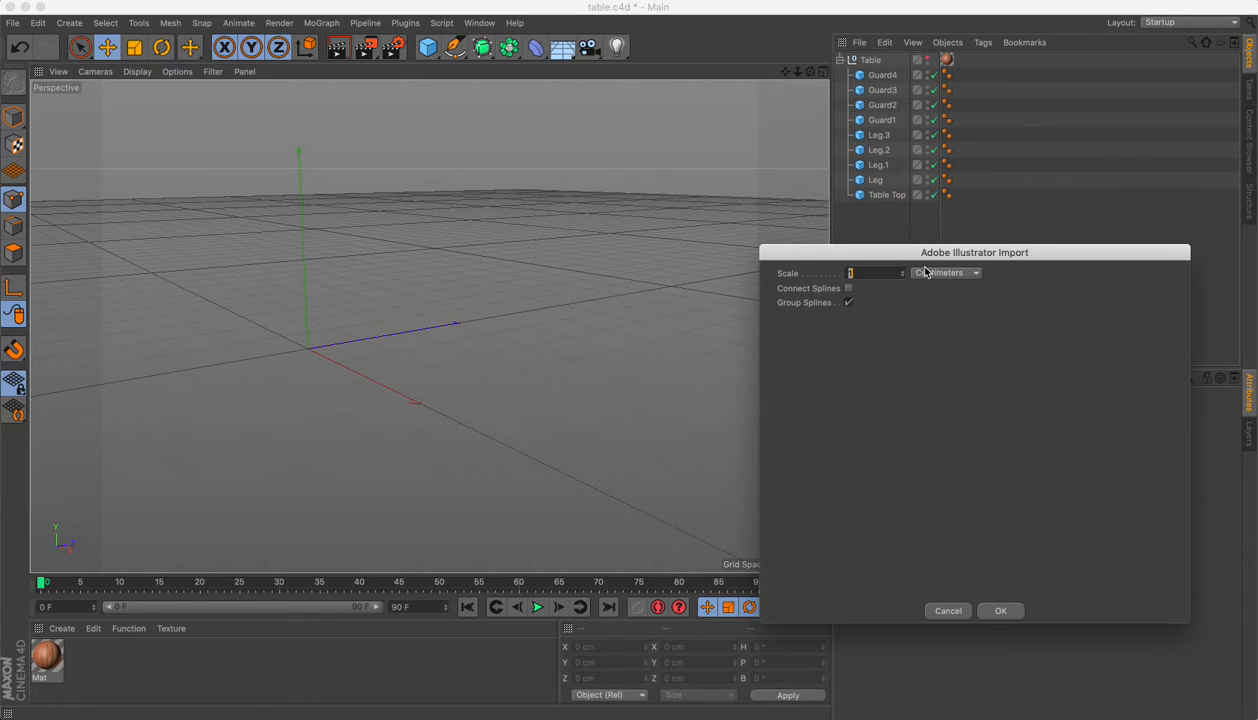
left_click_drag(911, 255, 582, 192)
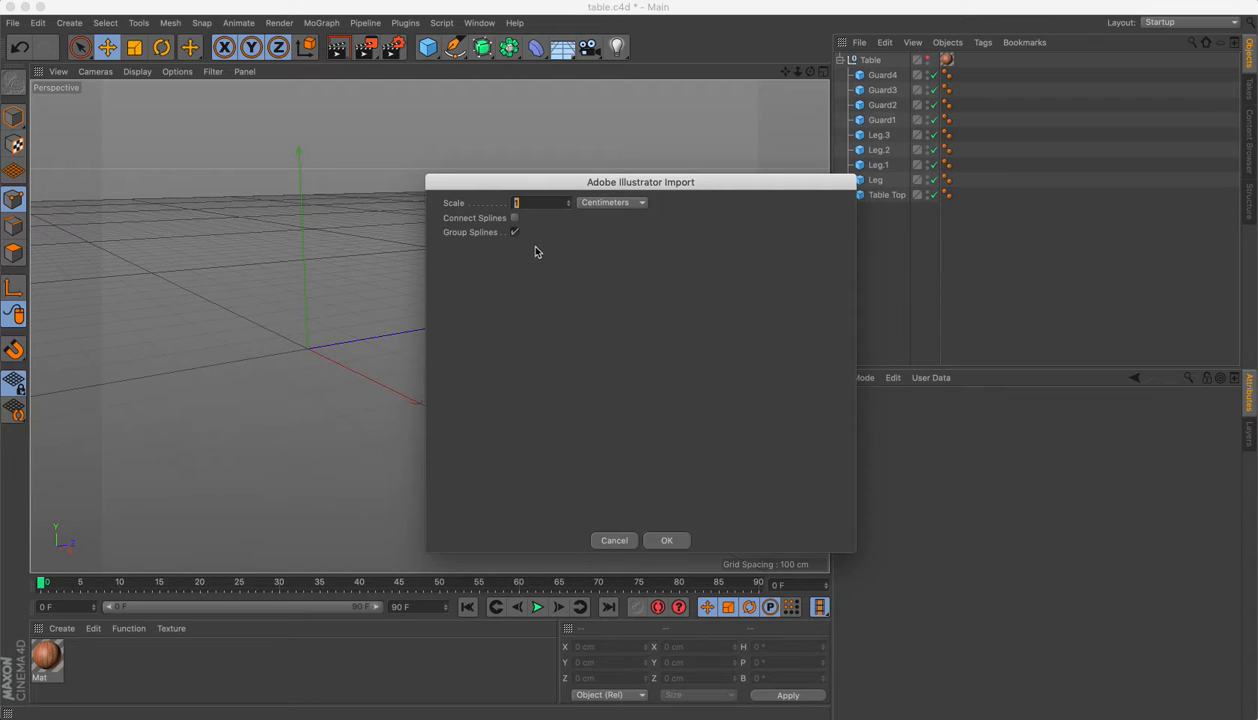
left_click(667, 540)
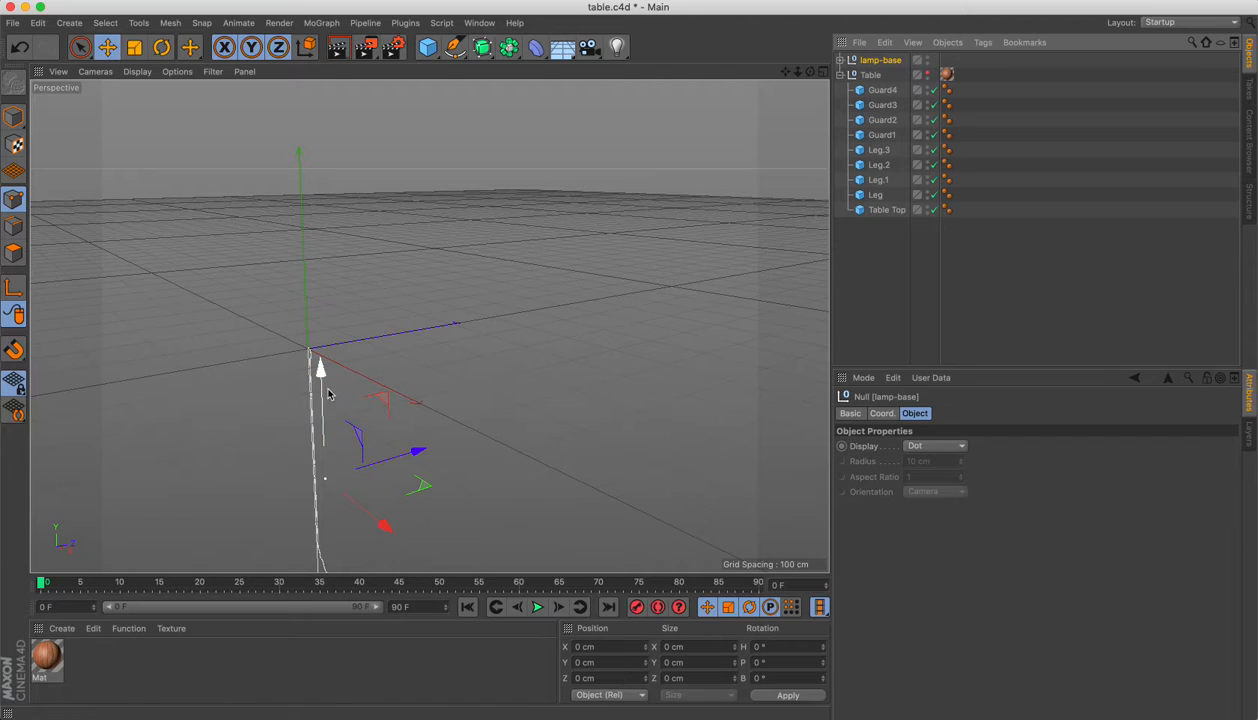
Raise the lamp-base spline group along Y until its pivot is level with the world origin, and expand the group to list its paths.
left_click_drag(323, 380, 318, 290)
left_click_drag(380, 440, 385, 441)
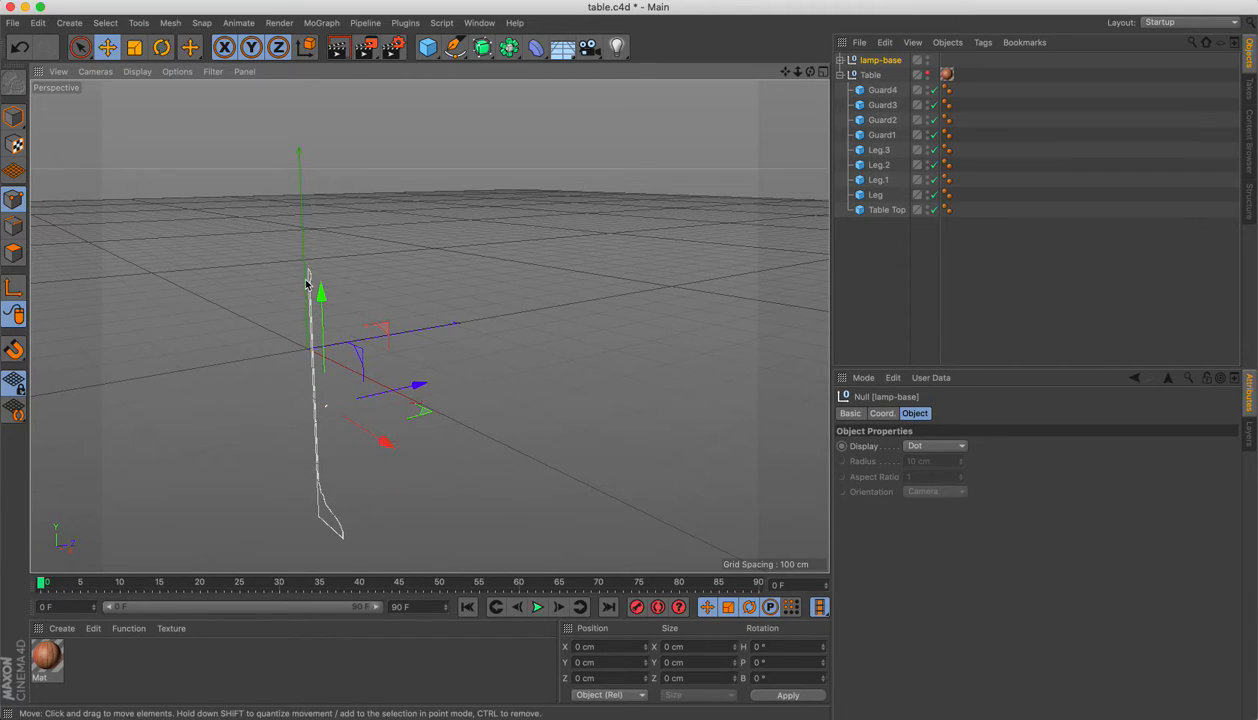
left_click_drag(317, 289, 315, 238)
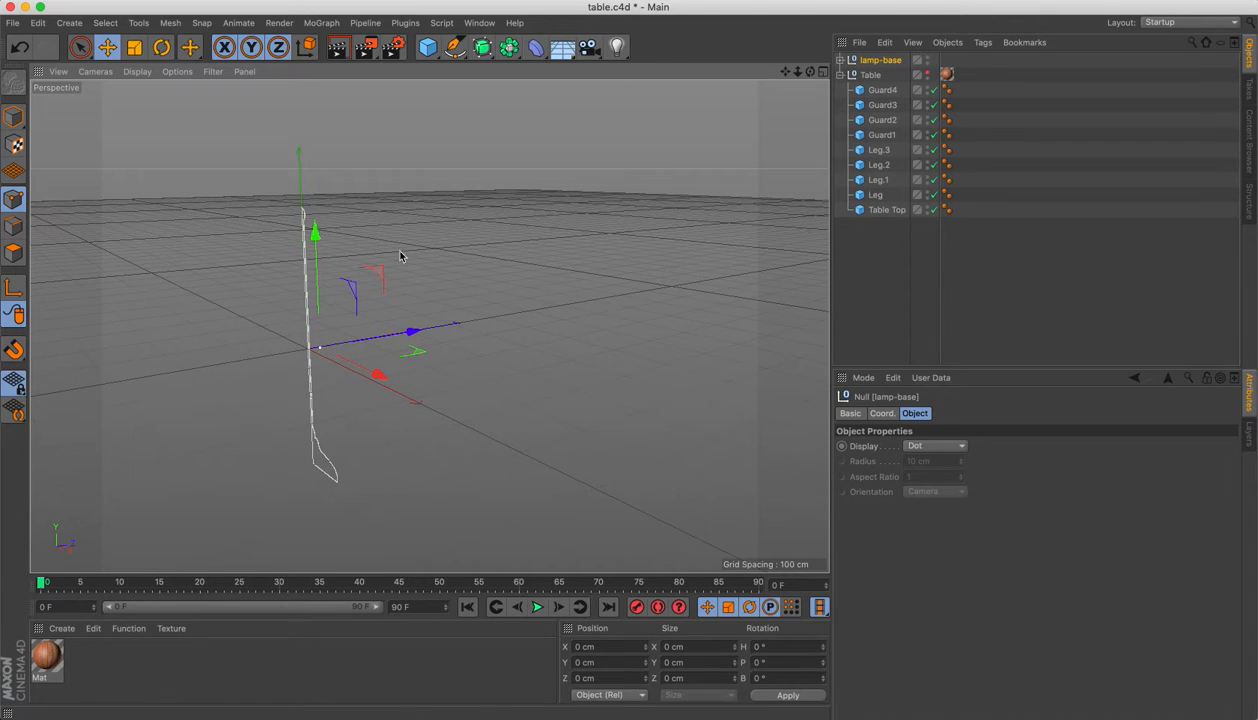
left_click(840, 61)
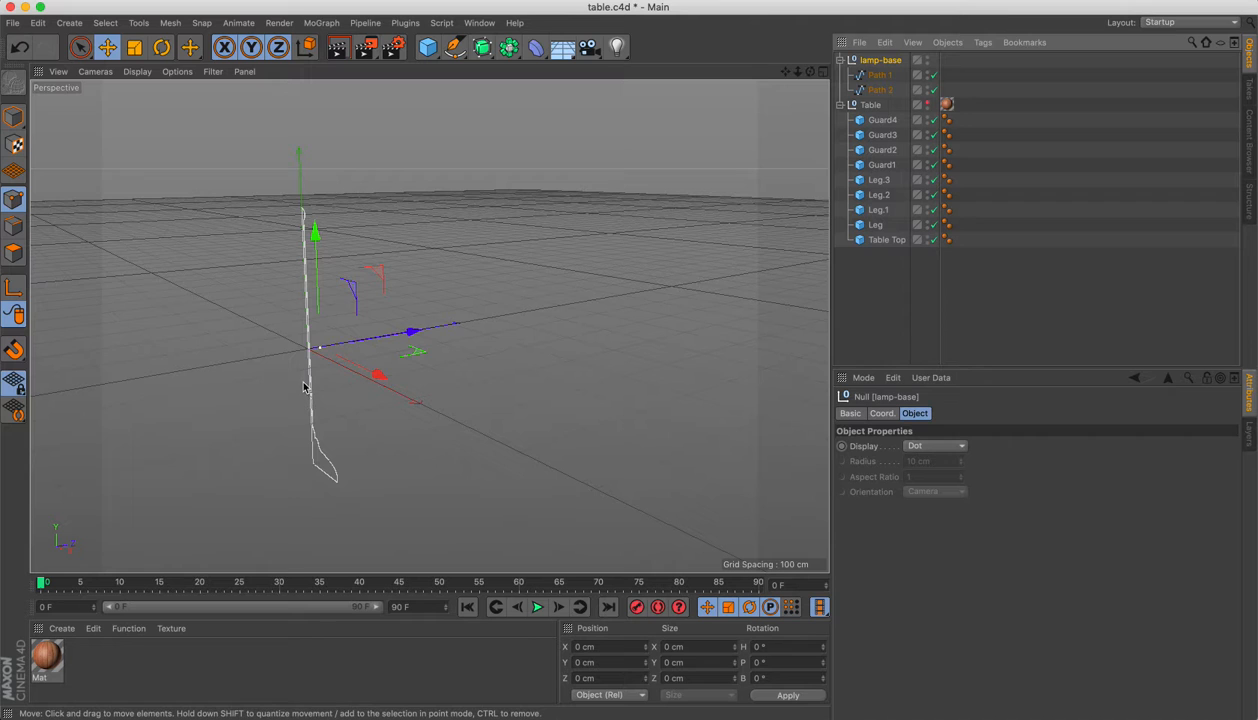
left_click_drag(305, 387, 389, 353, "alt")
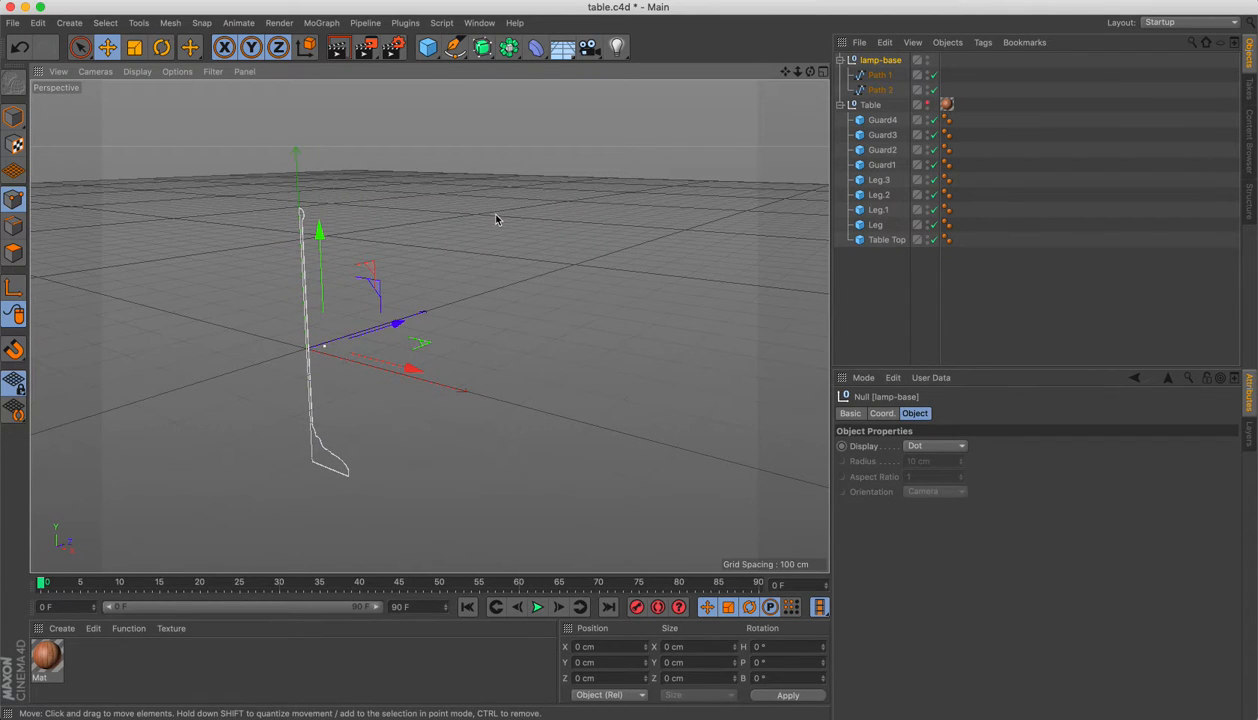
Add a Lathe object to the scene, keeping it at the world origin.
left_click(481, 50)
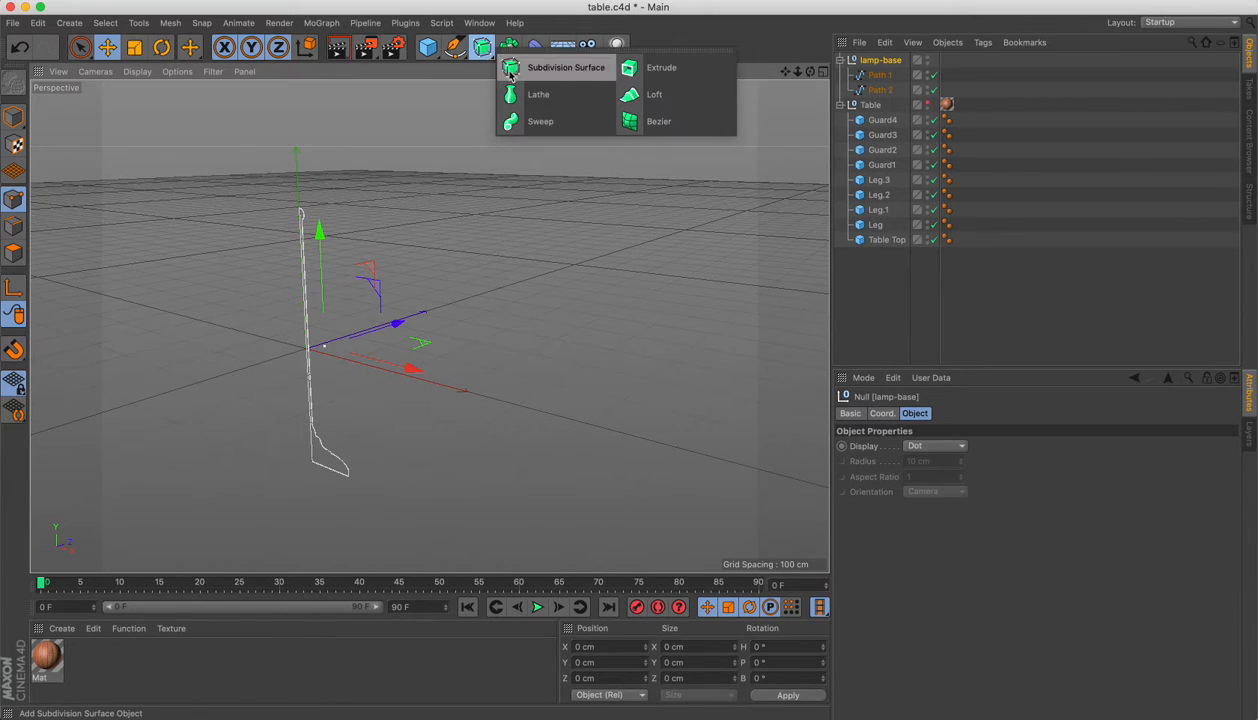
left_click(511, 96)
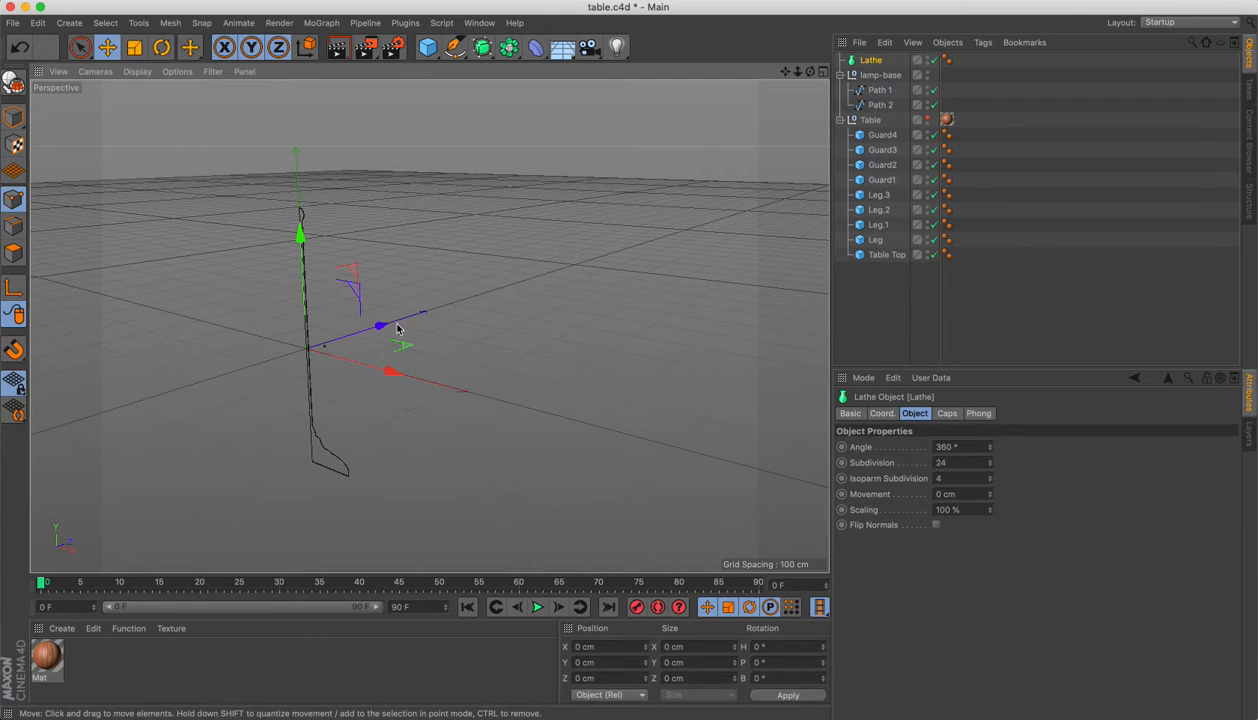
left_click_drag(396, 309, 542, 281, "alt")
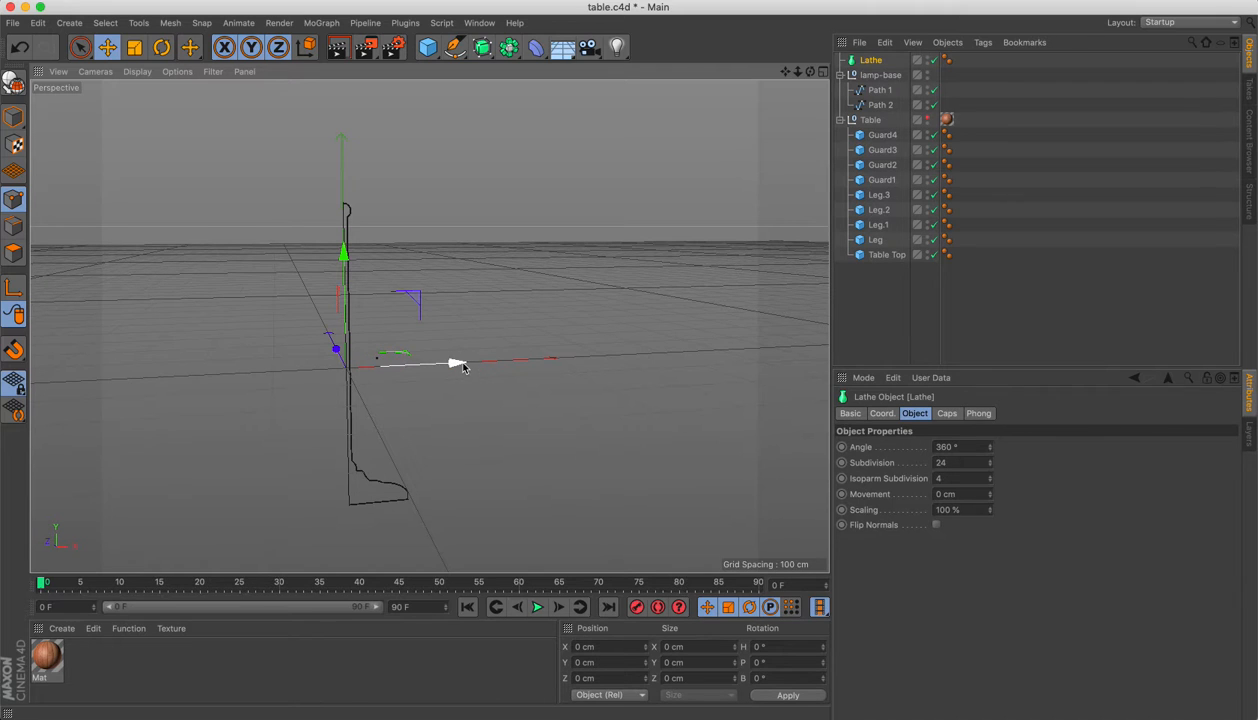
left_click_drag(458, 361, 548, 353)
key("super+z")
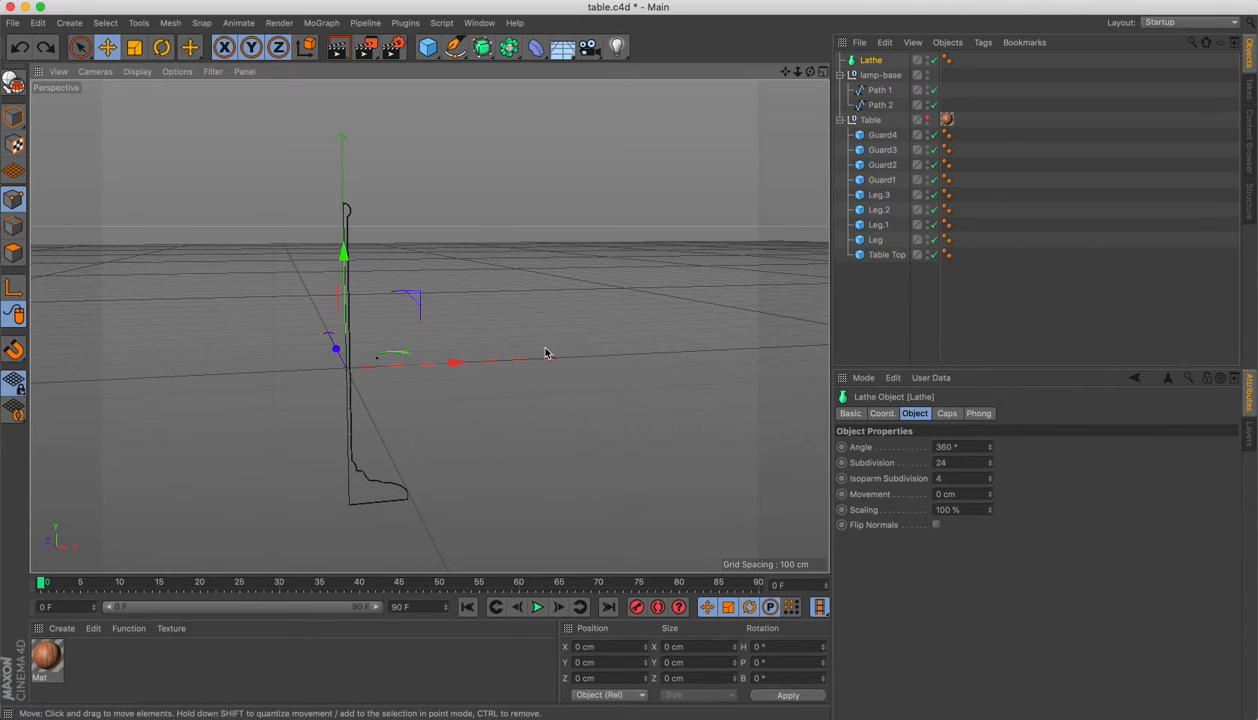
Make Path 1 and Path 2 from the lamp-base group children of the Lathe to revolve them into the lamp base.
left_click(878, 91)
left_click(878, 105, "shift")
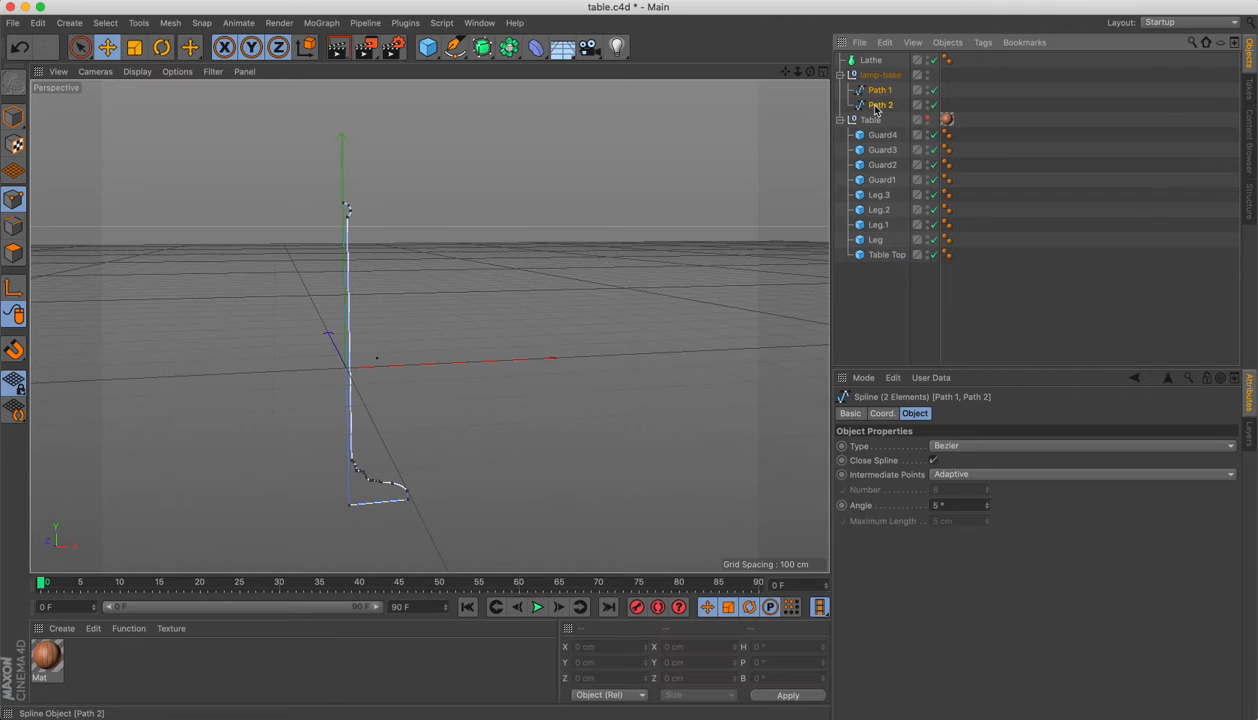
left_click_drag(877, 95, 870, 64)
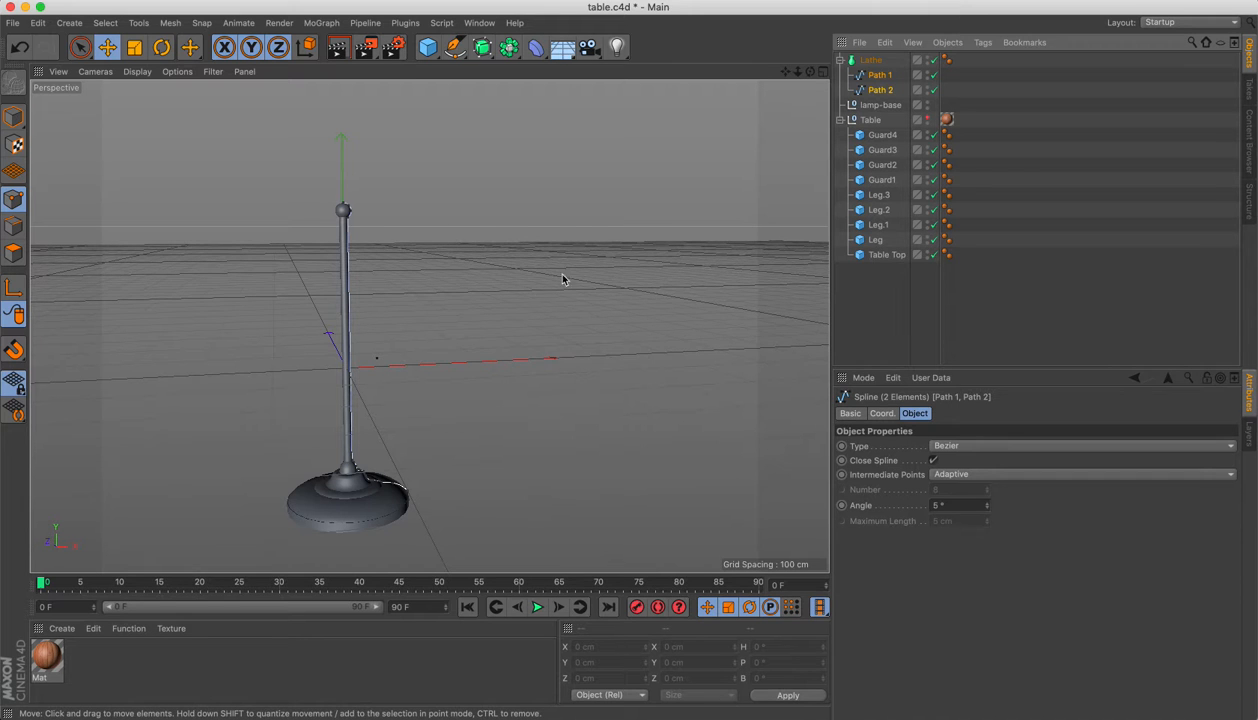
left_click_drag(366, 383, 604, 400, "alt")
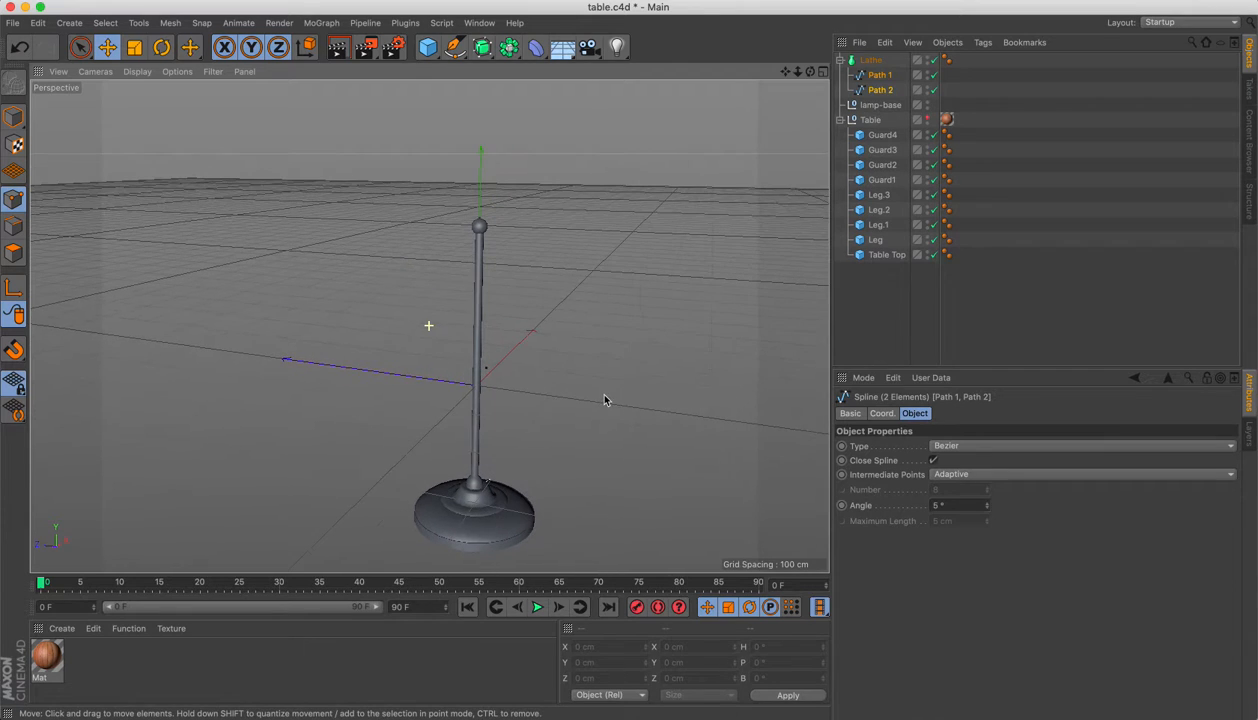
Delete the empty lamp-base null and rename the Lathe object as Lamp Base.
left_click(885, 108)
key("Delete")
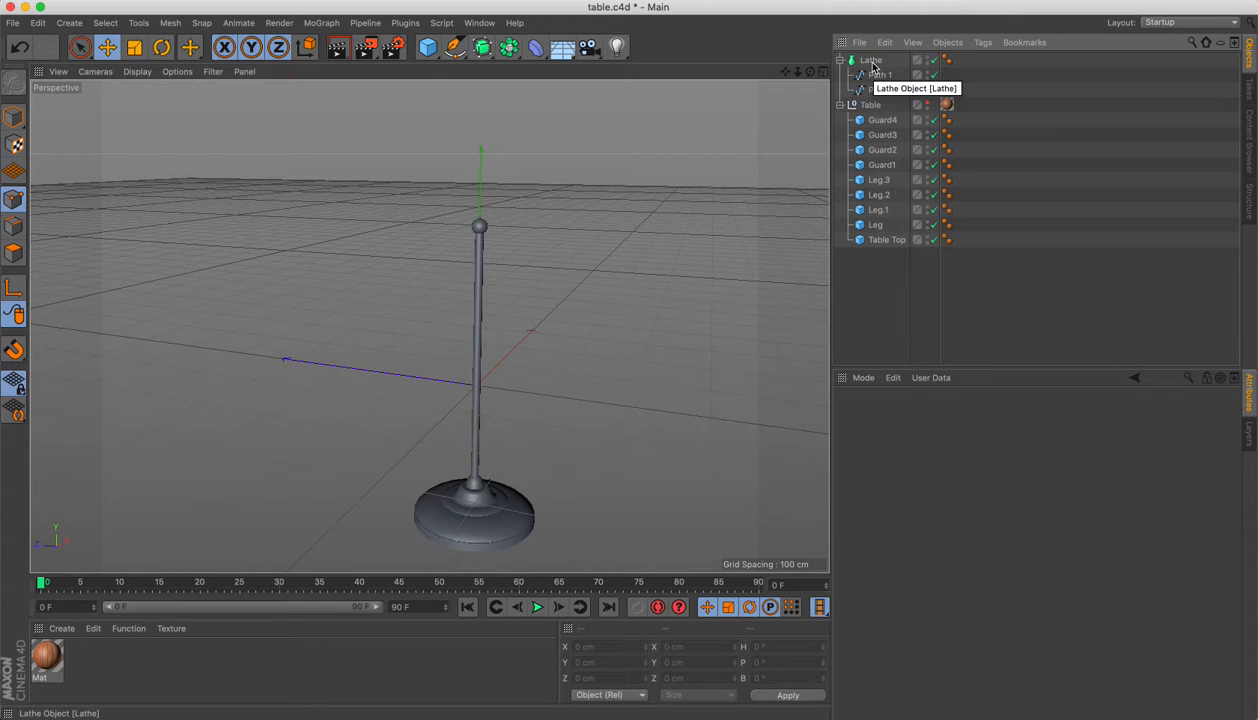
left_click(872, 64)
double_click(872, 62)
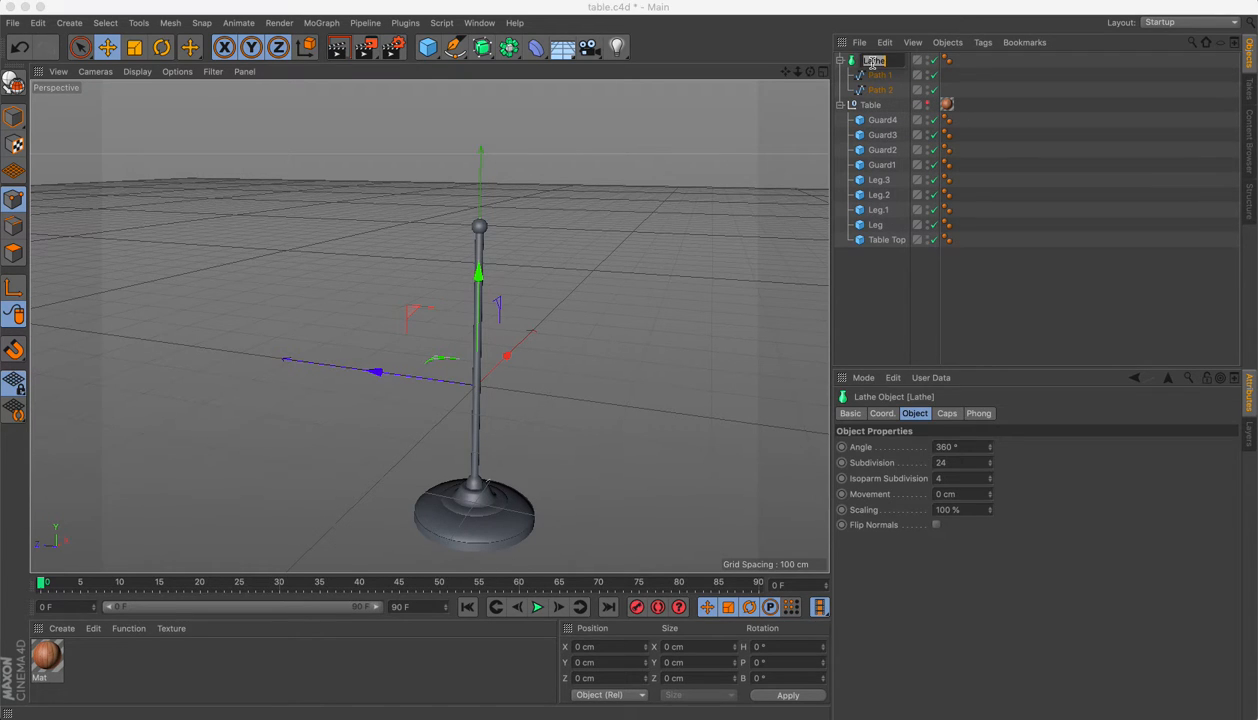
type("La")
key("Return")
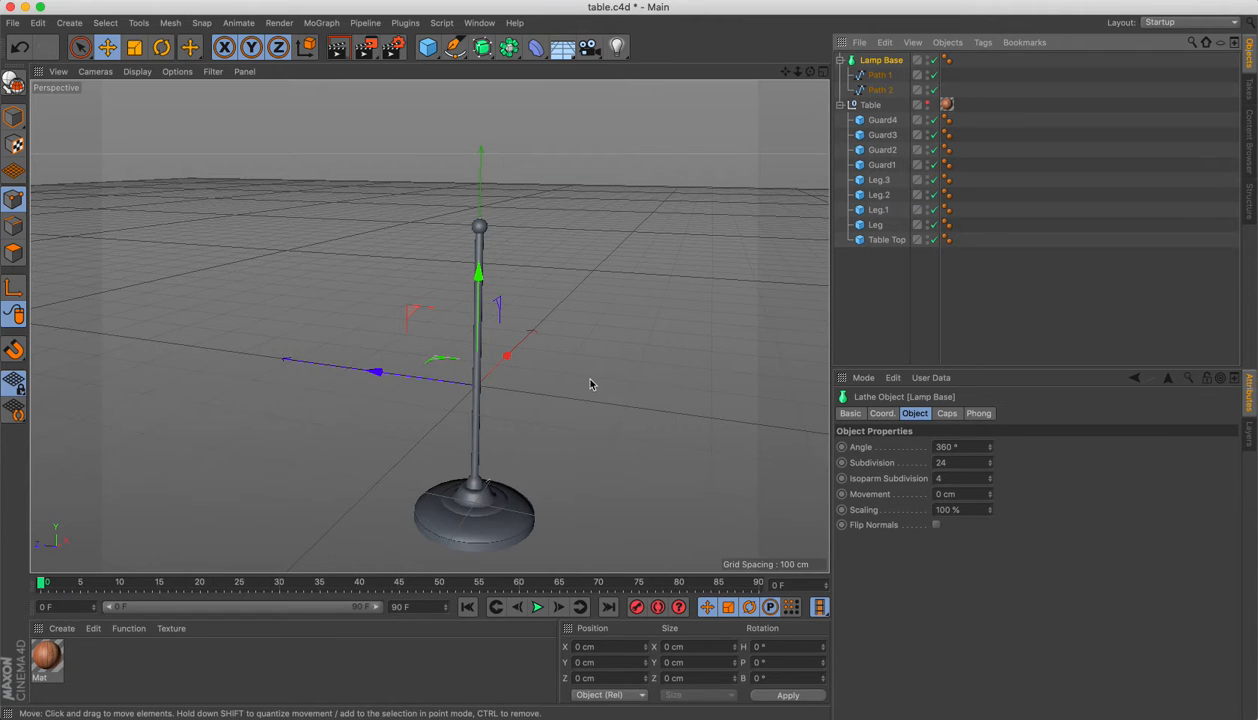
Merge lamp-shade.ai from the 07-Modelling folder into the scene, keeping the Illustrator import scale in centimeters with Group Splines enabled.
mouse_move(580, 372)
left_mouse_down("alt")
mouse_move(587, 340)
mouse_move(573, 388)
left_mouse_up("alt")
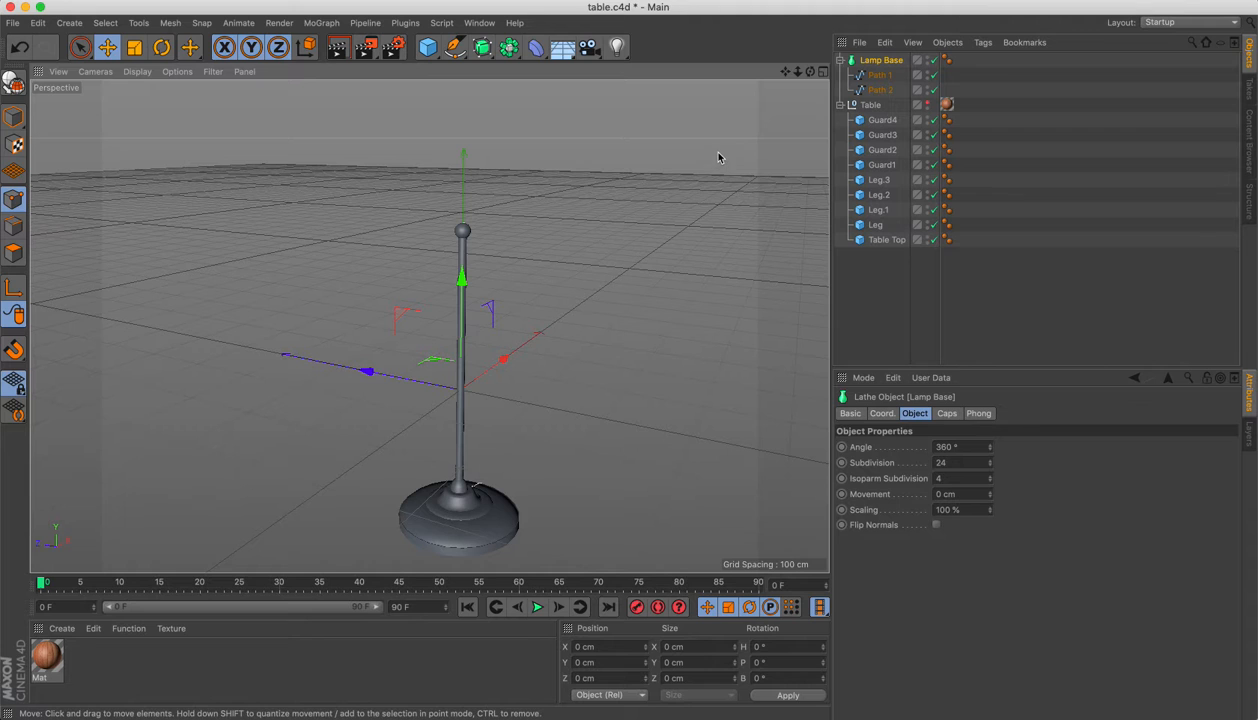
left_click_drag(542, 236, 594, 220, "alt")
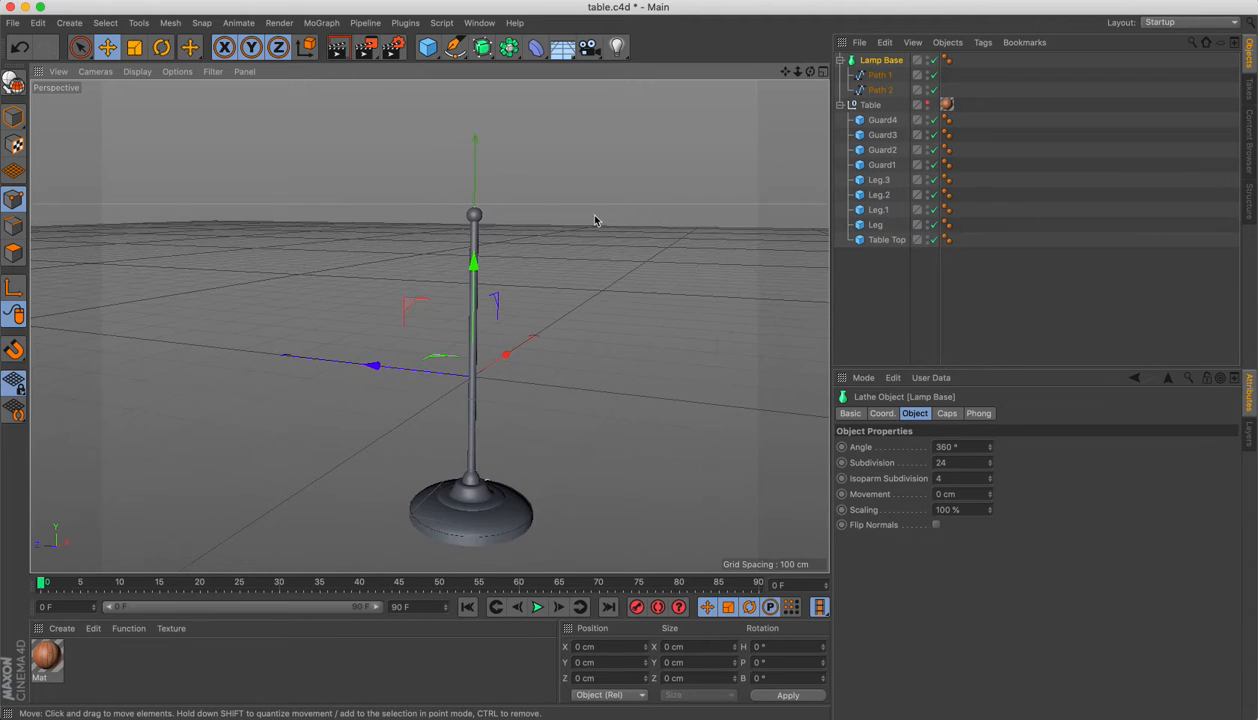
left_click(859, 42)
left_click(857, 68)
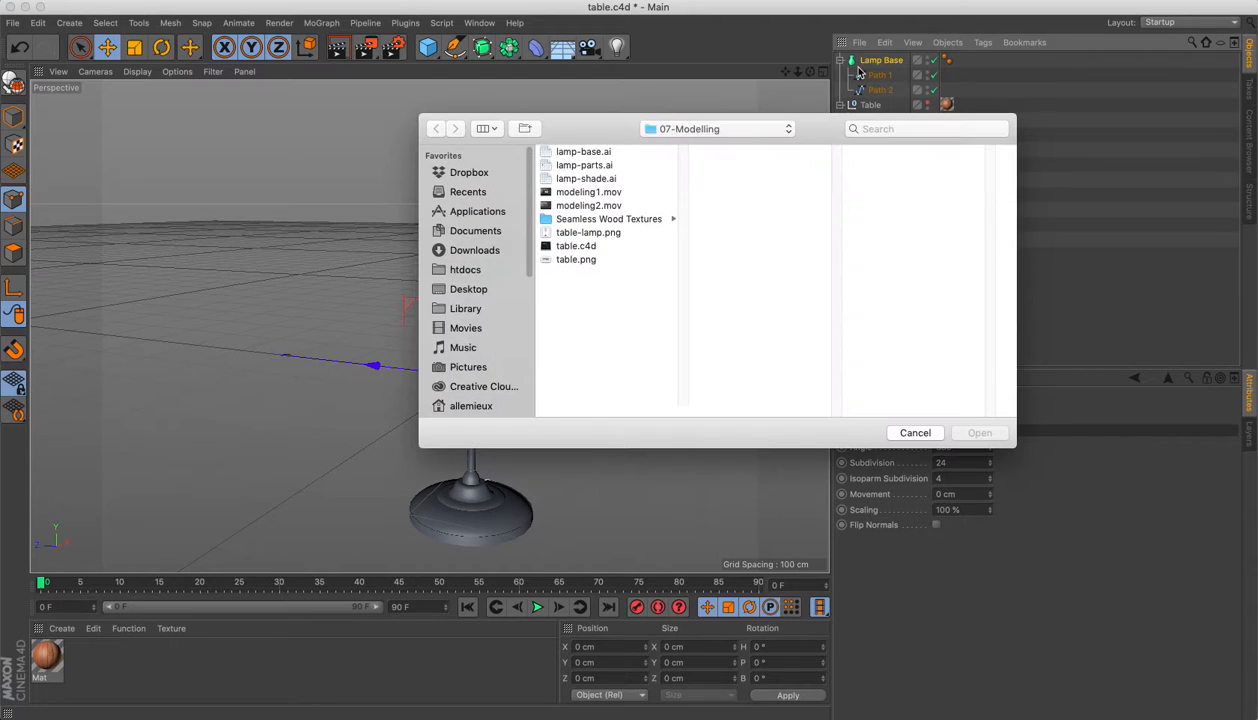
double_click(591, 180)
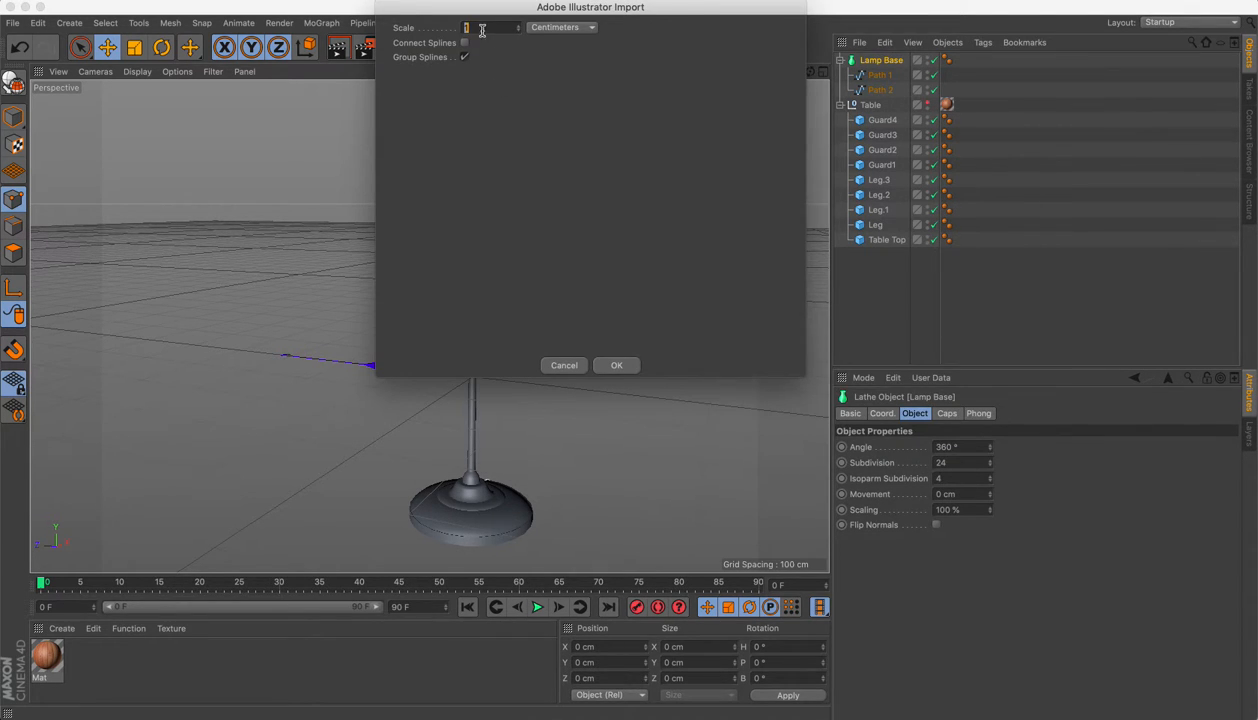
left_click_drag(475, 14, 426, 116)
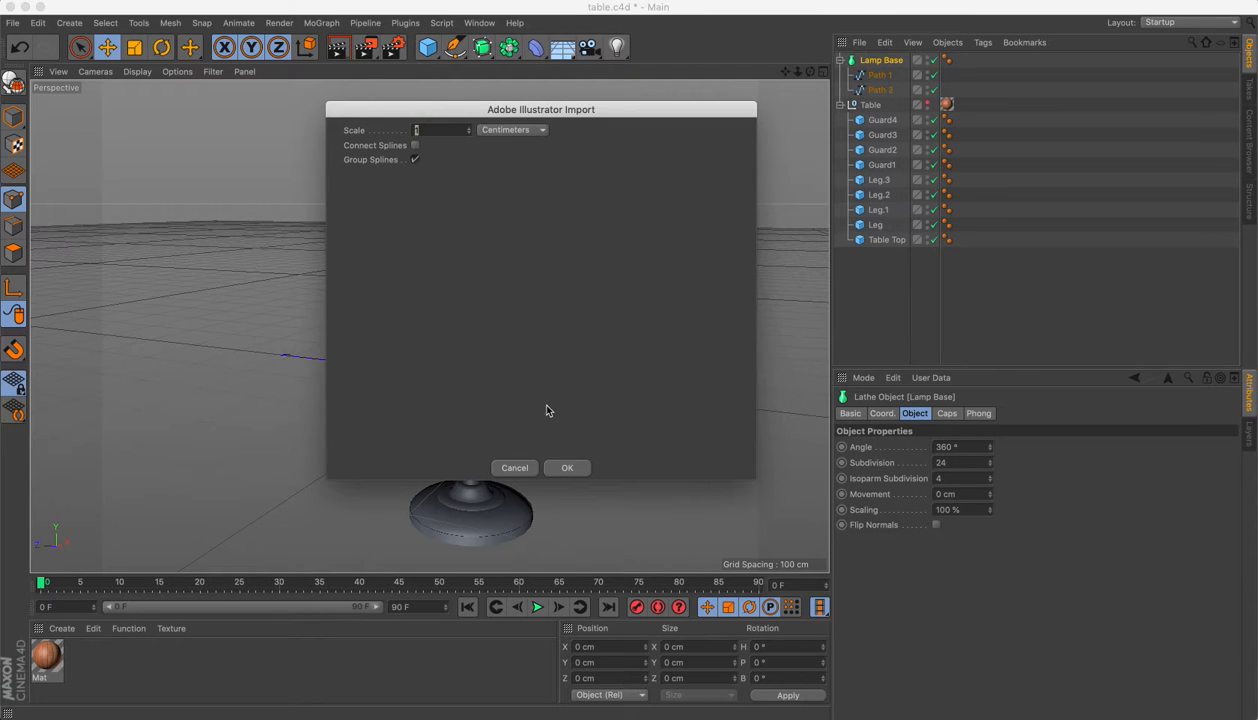
left_click(563, 467)
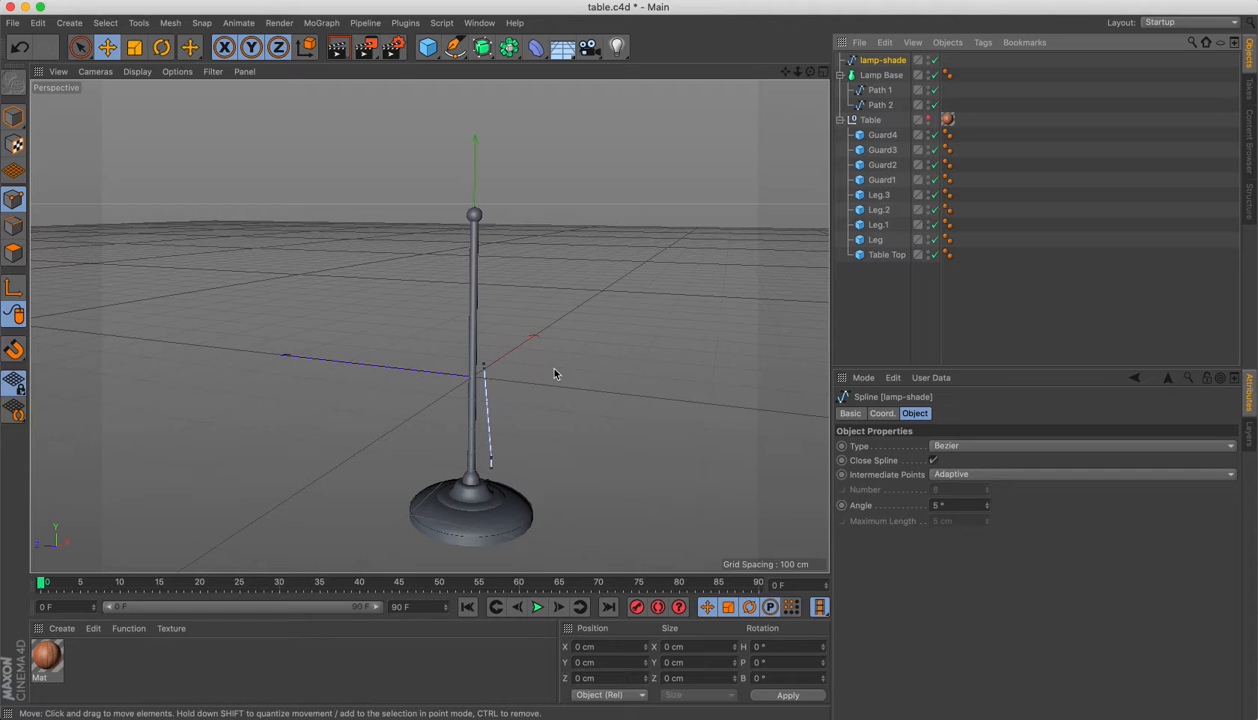
Add a Lathe object and make the lamp-shade spline its child to revolve the profile into a shade.
left_click_drag(553, 387, 434, 341, "alt")
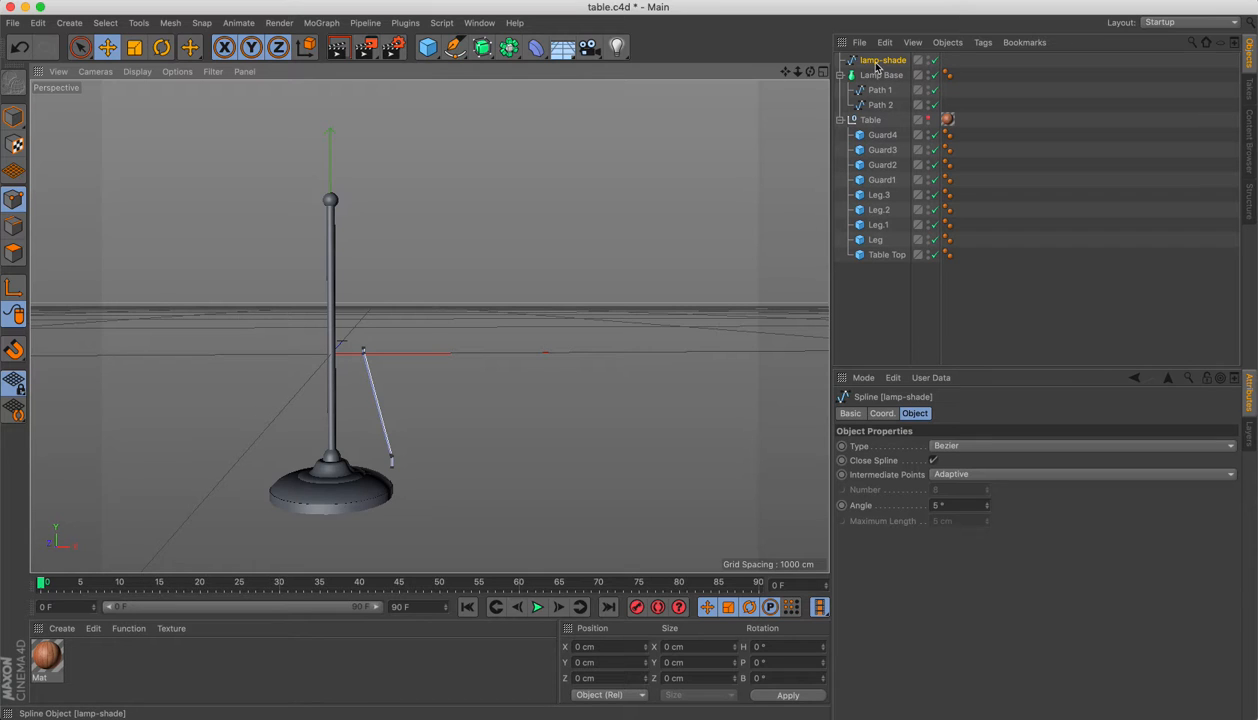
left_click(482, 47)
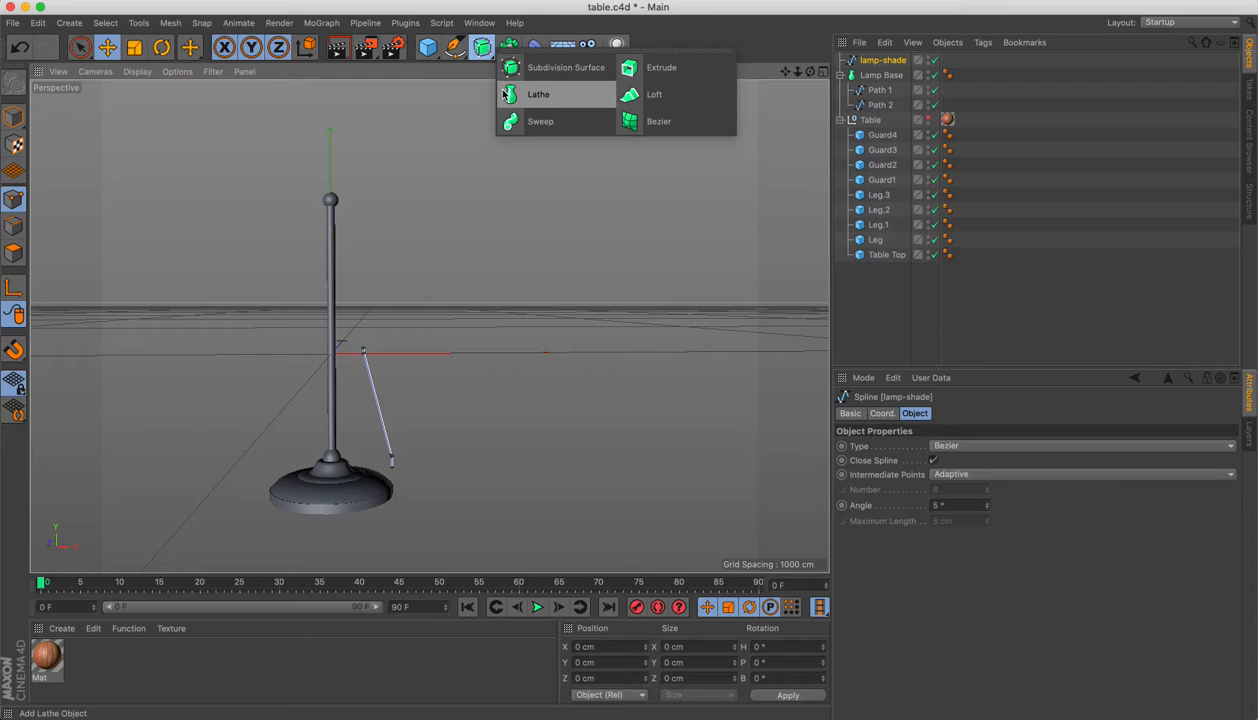
left_click(509, 94)
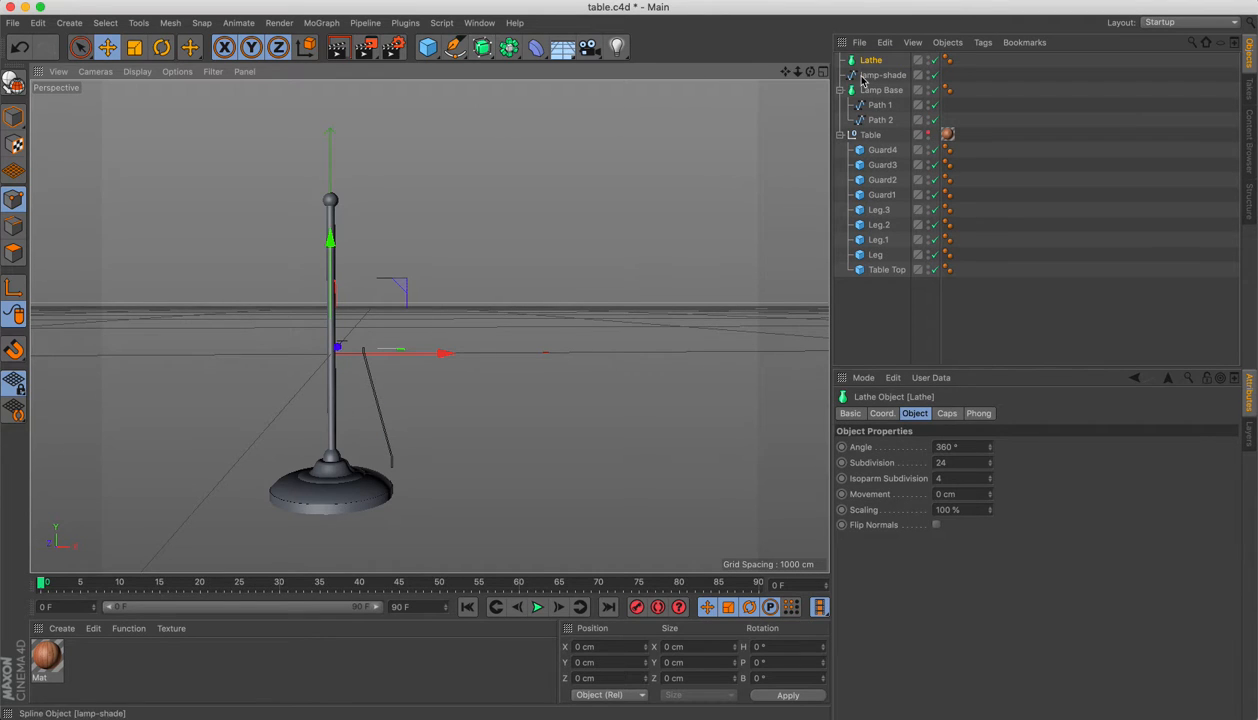
mouse_move(867, 80)
left_mouse_down()
mouse_move(846, 80)
mouse_move(863, 79)
mouse_move(867, 62)
left_mouse_up()
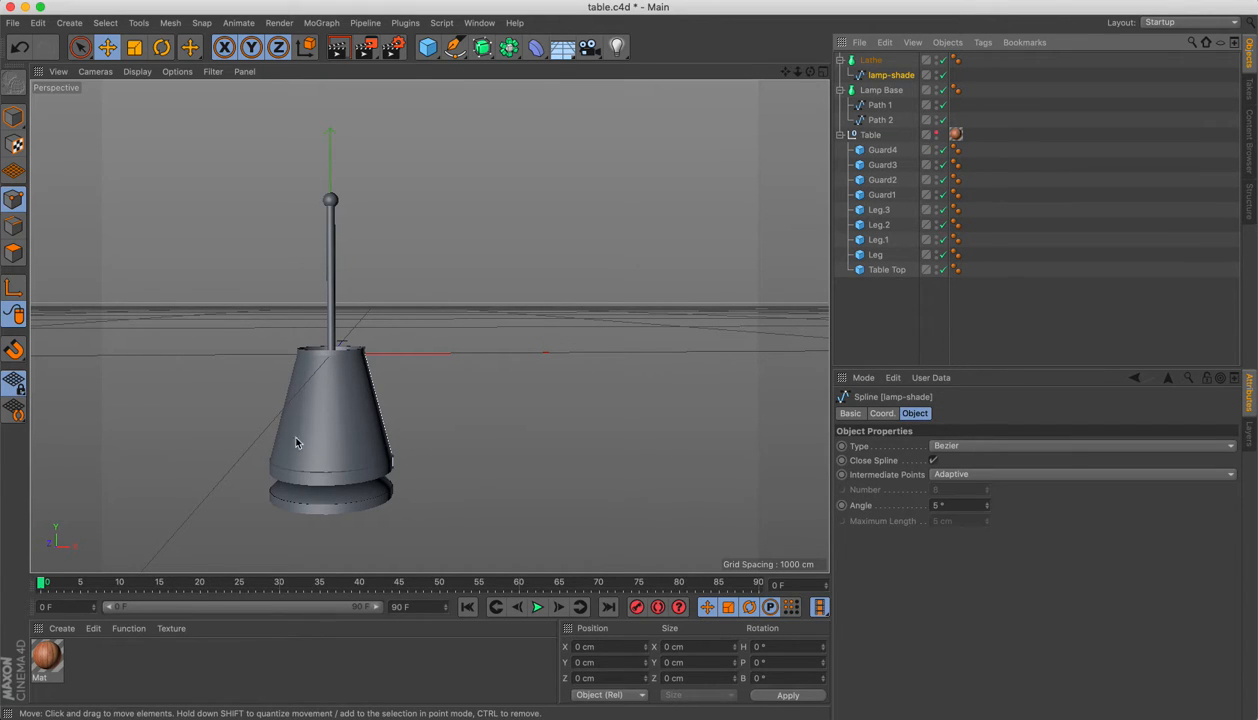
Rename the Lathe object containing the lamp-shade spline as Shade.
left_click(872, 62)
double_click(872, 62)
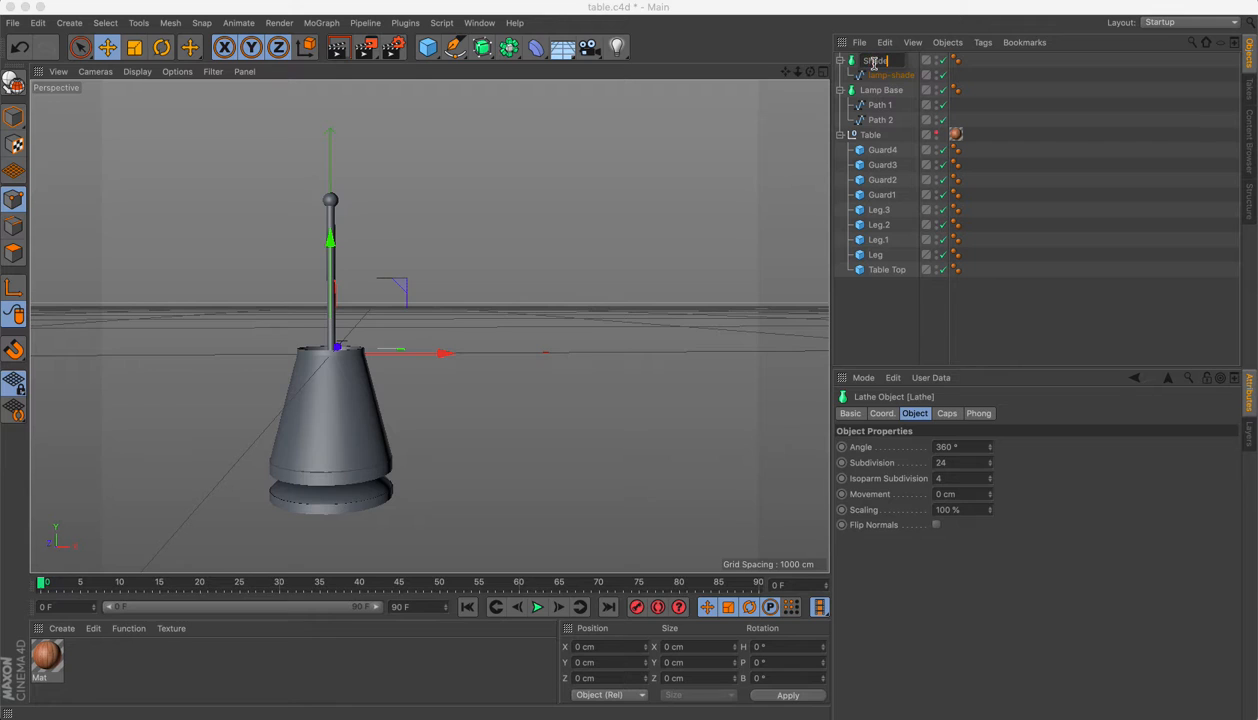
type("Shade")
key("Return")
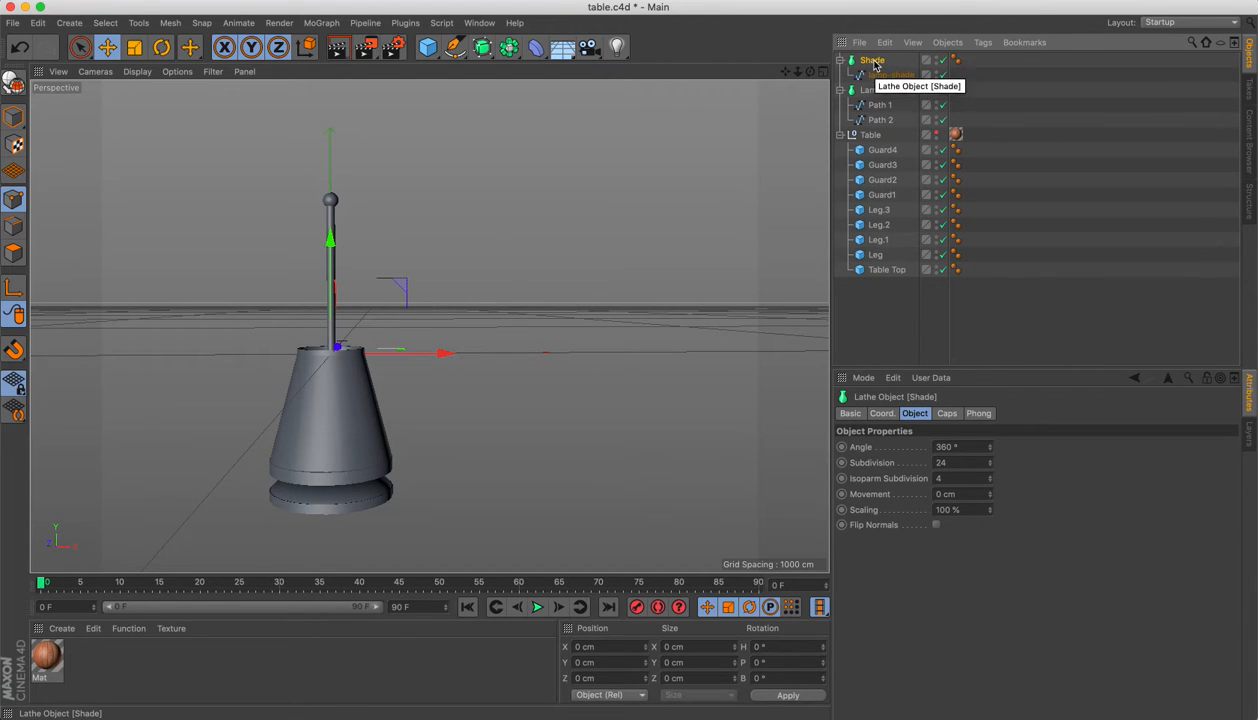
Raise the Shade about 205 cm along Y to seat it near the top of the lamp pole, and check the fit.
left_click_drag(331, 238, 349, 102)
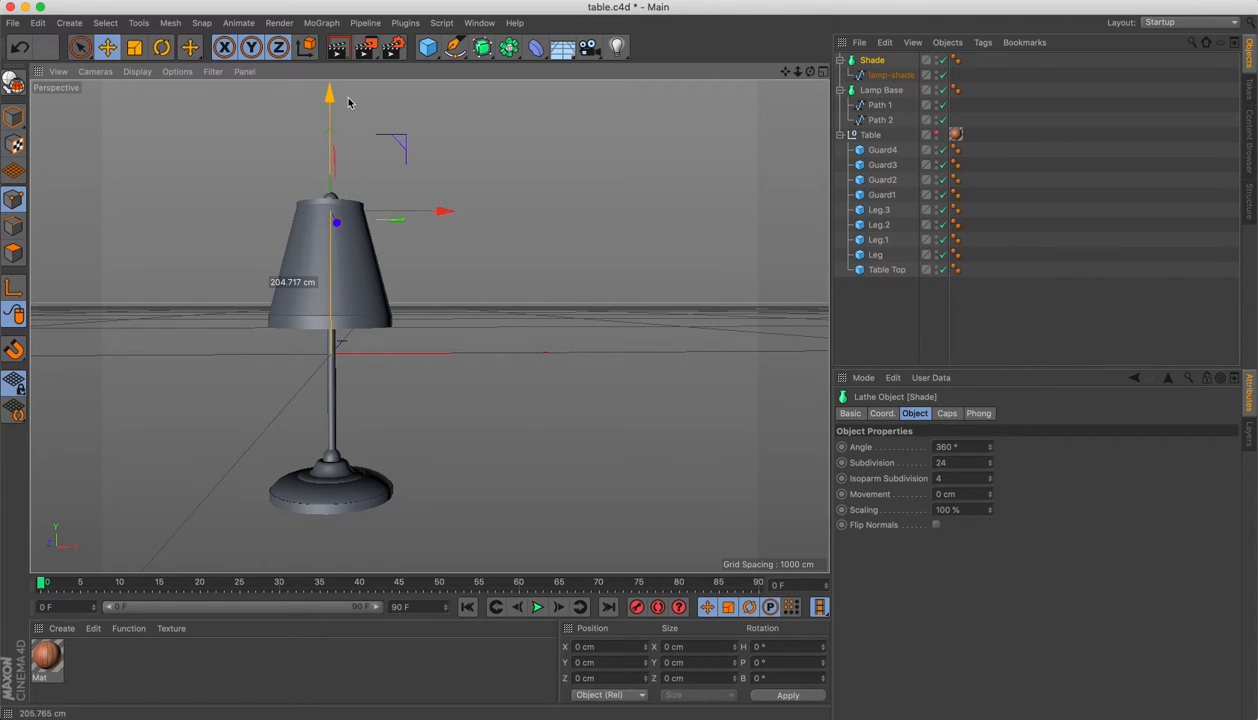
mouse_move(359, 343)
left_mouse_down("alt")
mouse_move(338, 480)
mouse_move(406, 511)
mouse_move(491, 500)
mouse_move(524, 461)
mouse_move(408, 503)
mouse_move(323, 497)
mouse_move(359, 428)
mouse_move(410, 407)
mouse_move(460, 360)
mouse_move(533, 432)
mouse_move(463, 360)
mouse_move(420, 355)
mouse_move(289, 400)
left_mouse_up("alt")
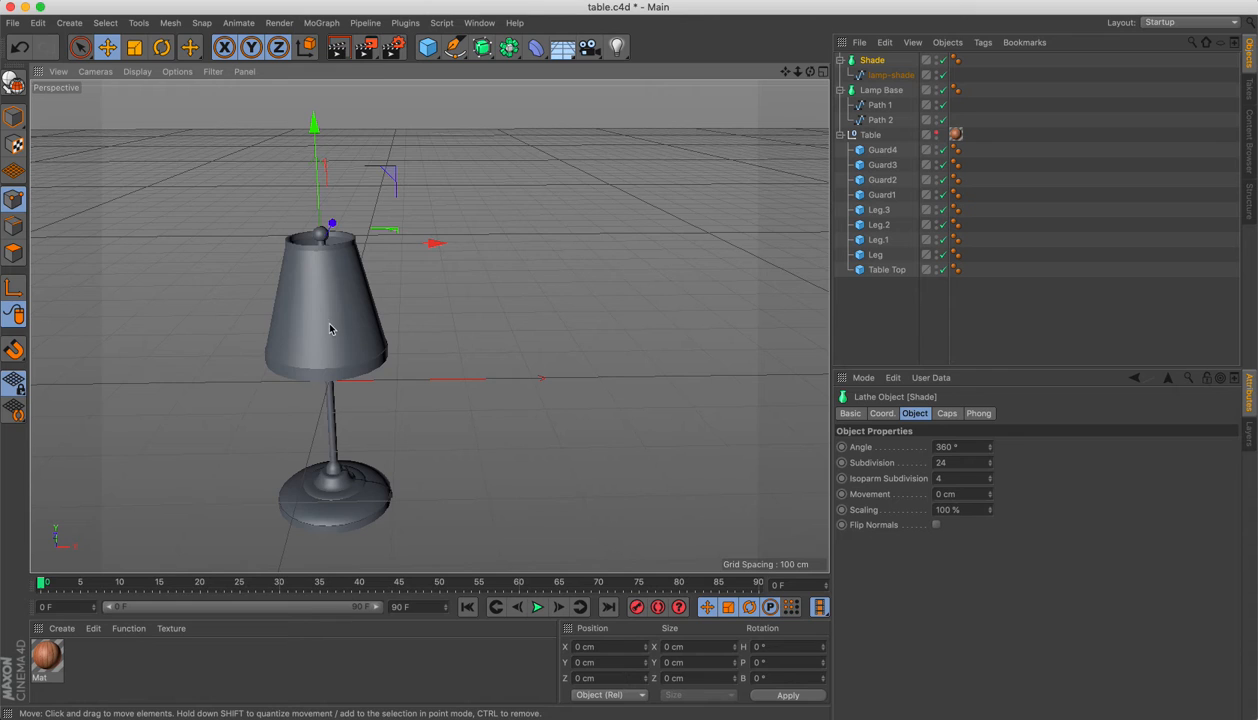
left_click_drag(330, 329, 377, 303, "alt")
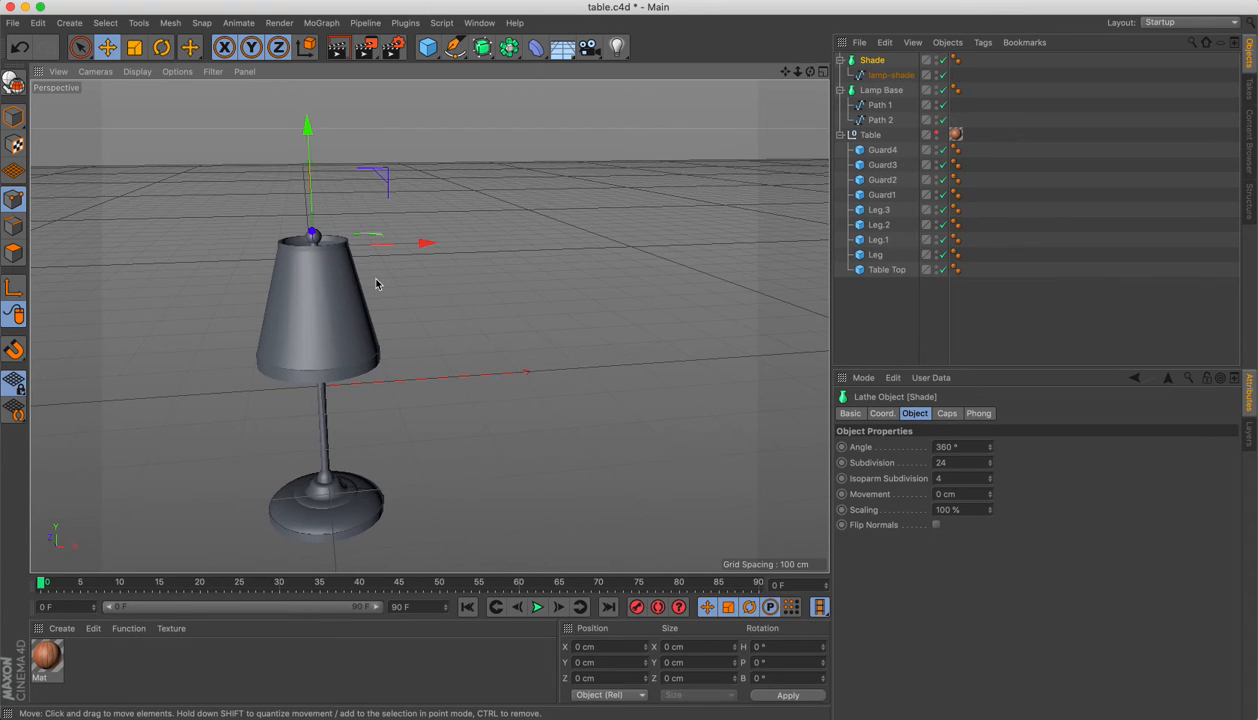